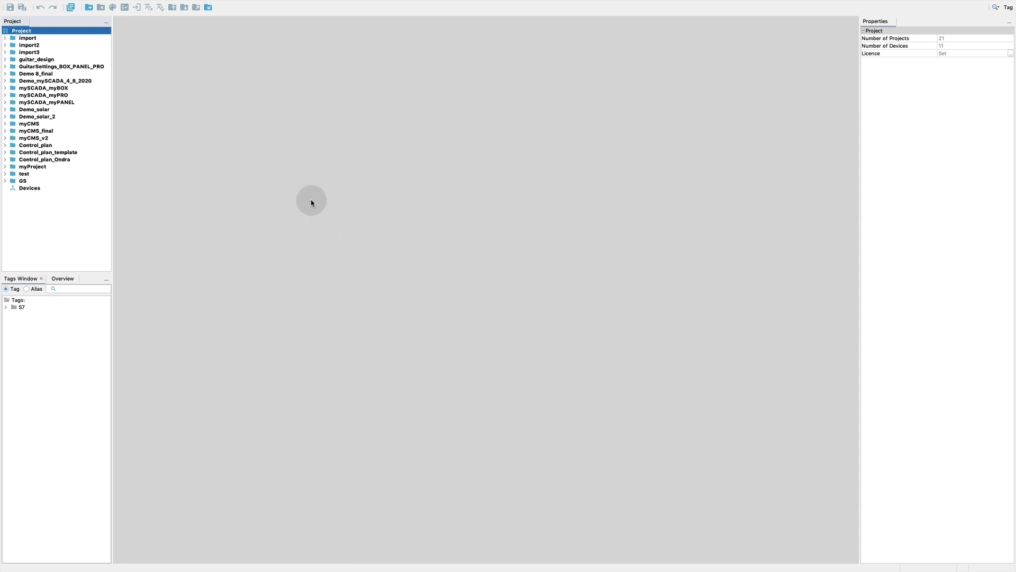
Create a new empty project in a directory named GettingStarted.
click(90, 8)
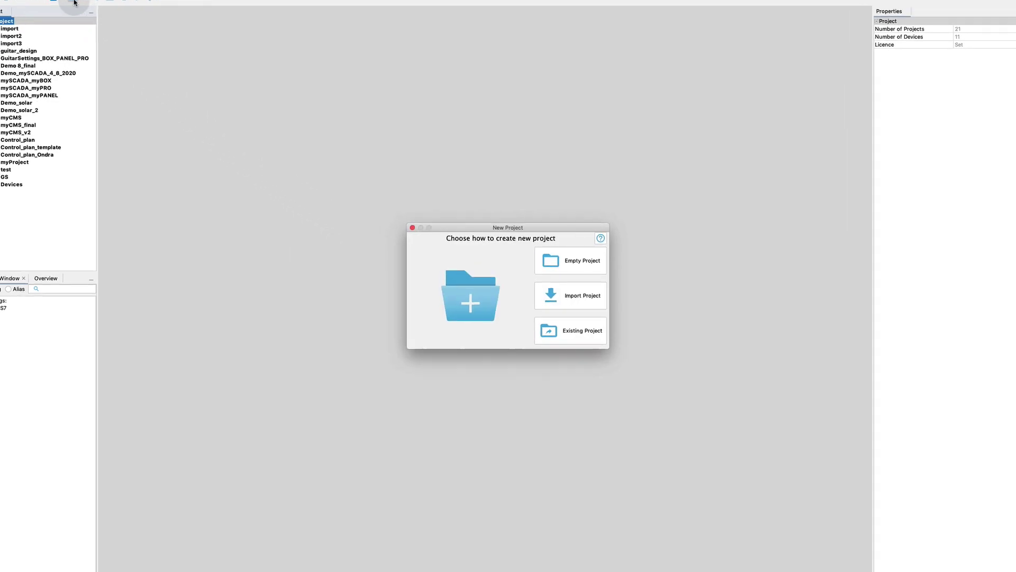
click(564, 250)
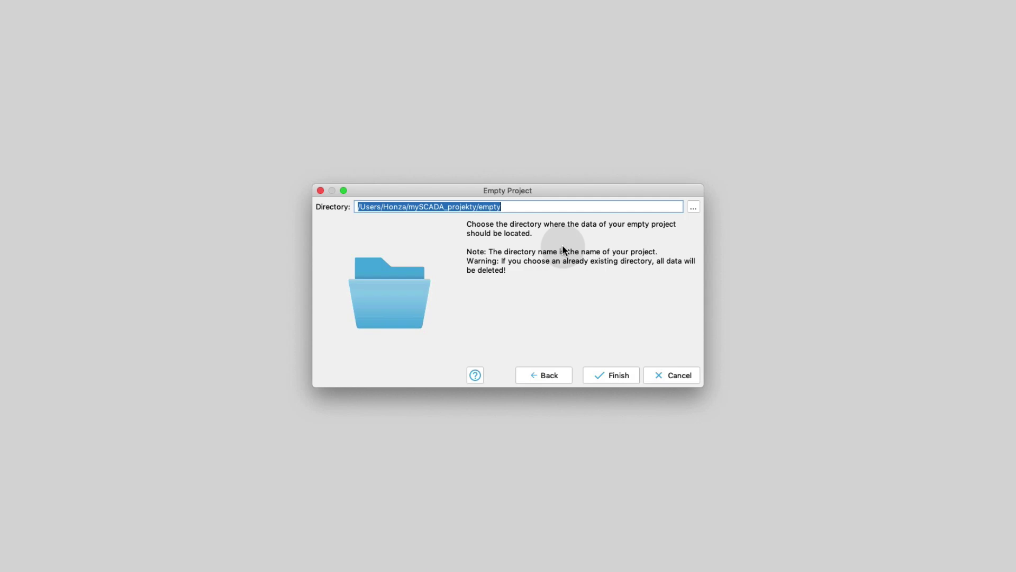
click(517, 205)
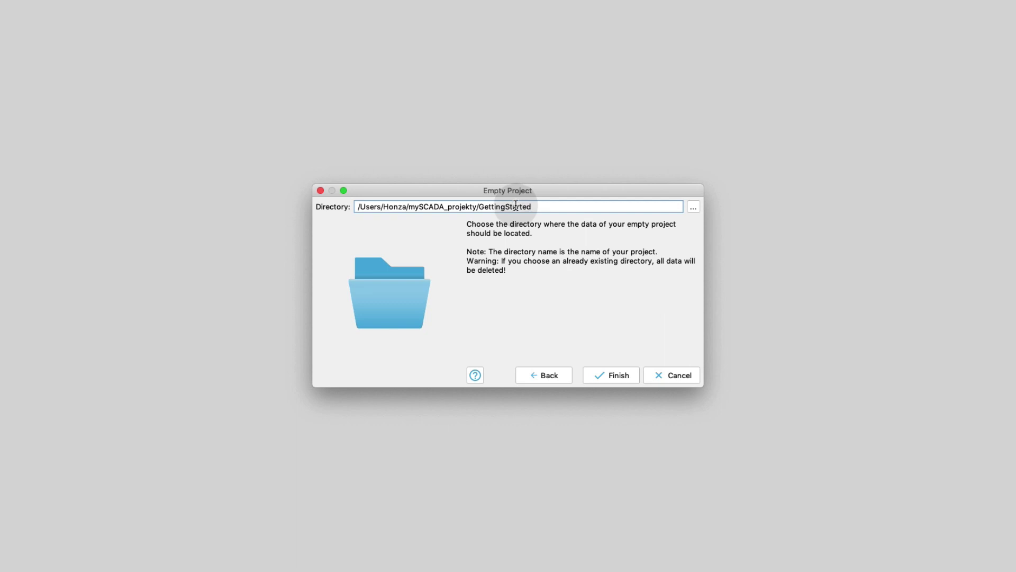
click(611, 376)
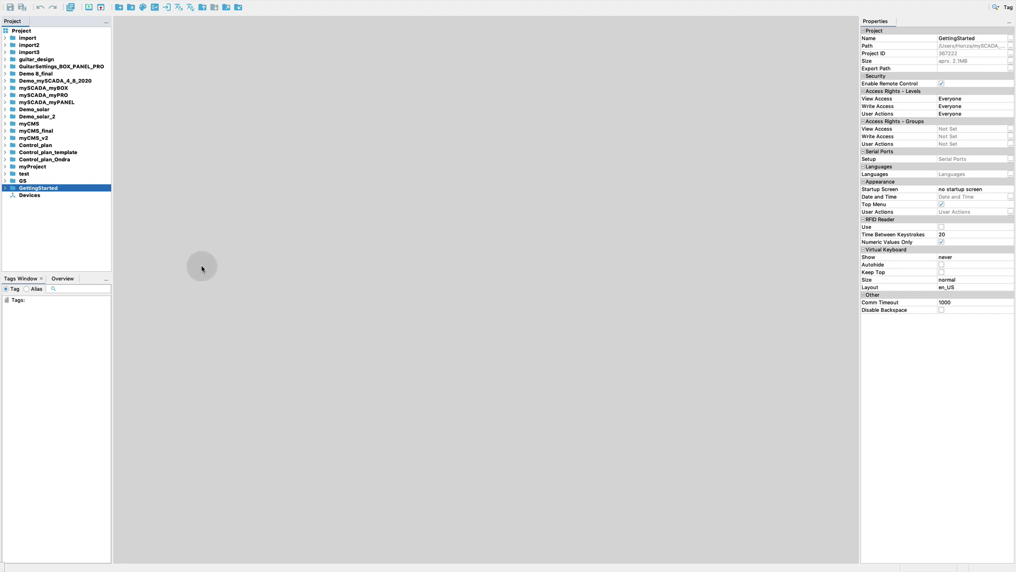
Expand the GettingStarted project and open its Connections list.
click(5, 188)
scroll(38, 215, down, 1)
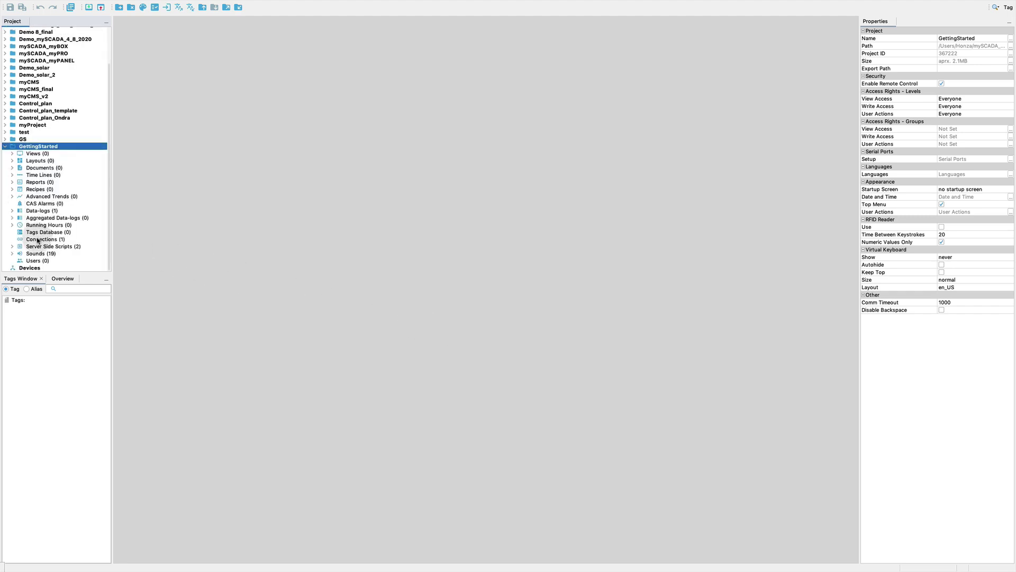
click(42, 240)
double_click(45, 241)
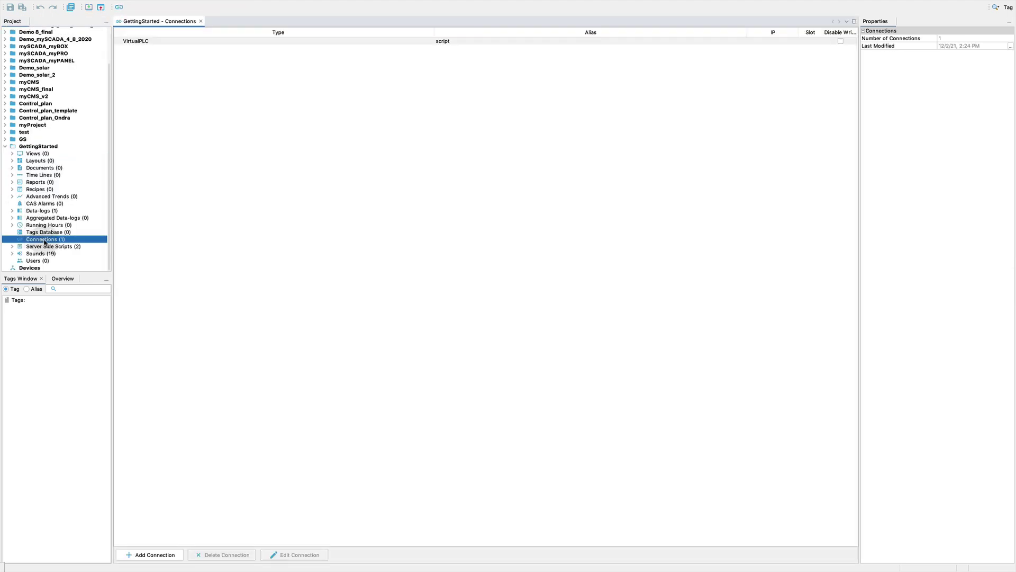
Add a Siemens S7 PLC connection aliased S7 at 192.168.55.234, PLC type S7-1200.
click(151, 555)
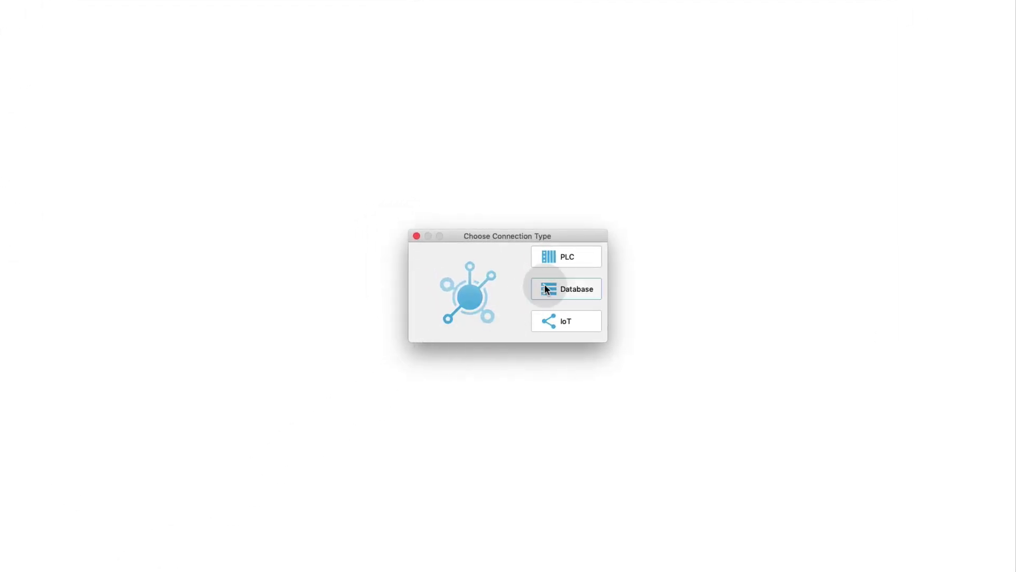
click(567, 258)
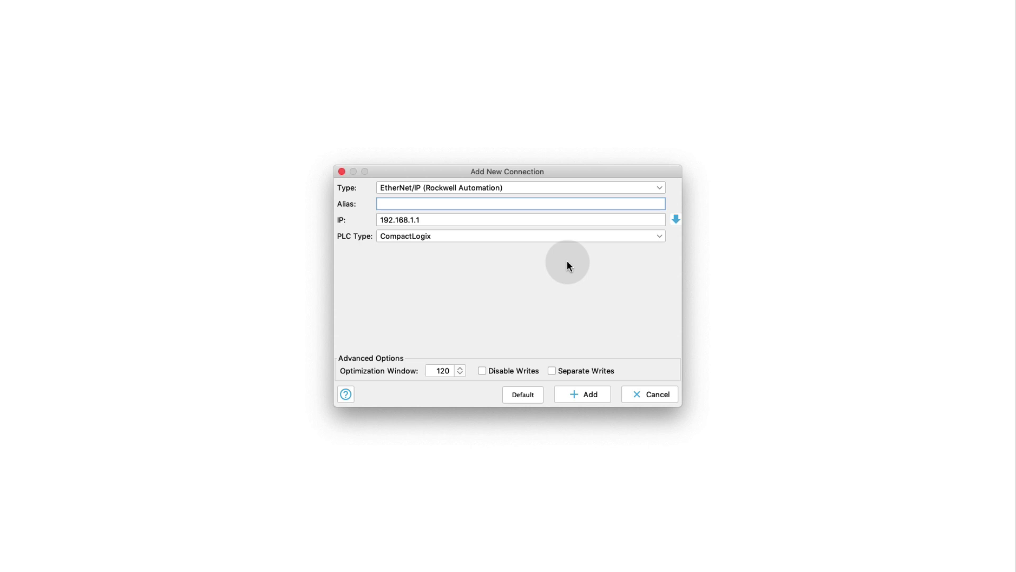
click(521, 188)
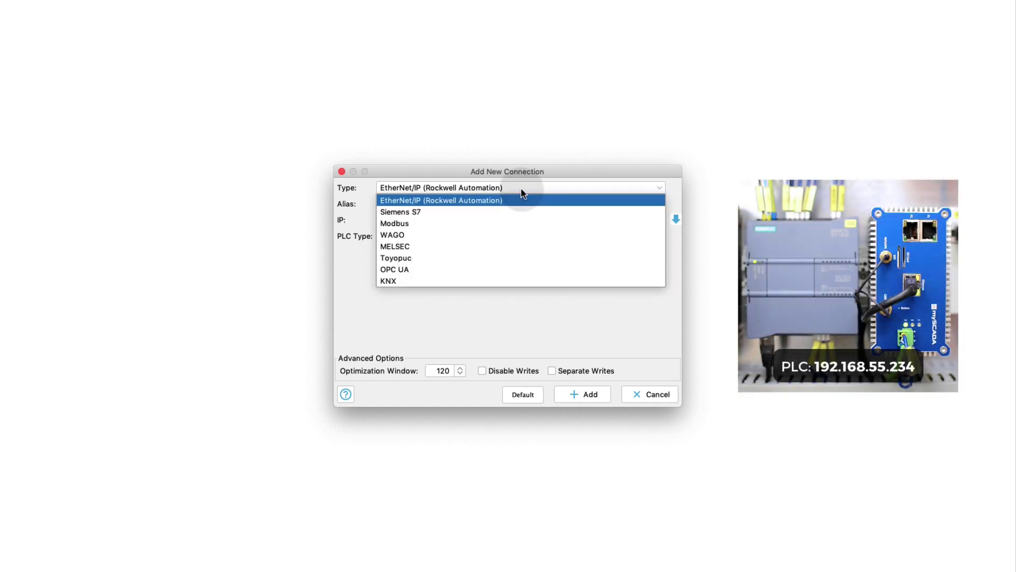
click(521, 212)
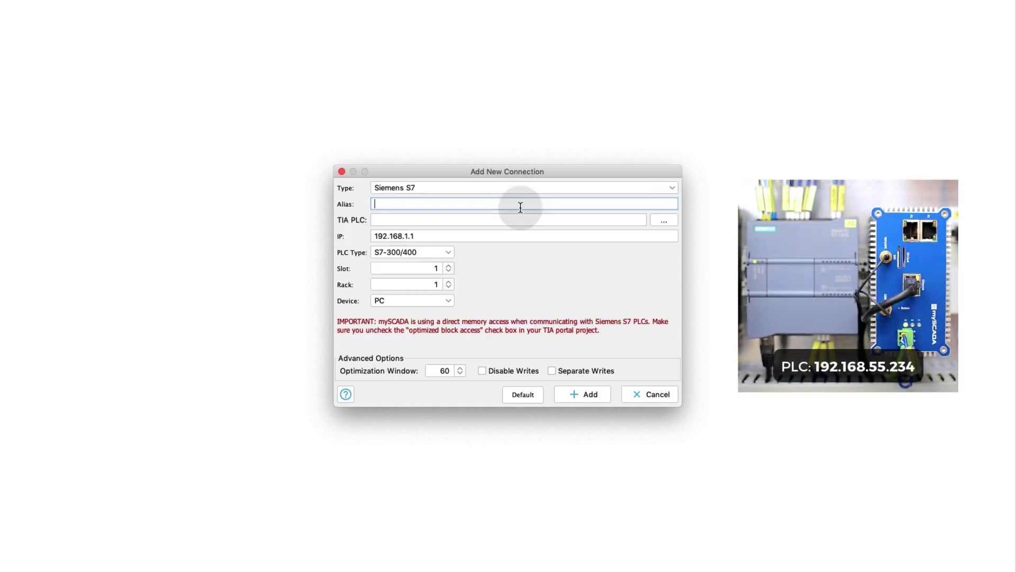
text(S7)
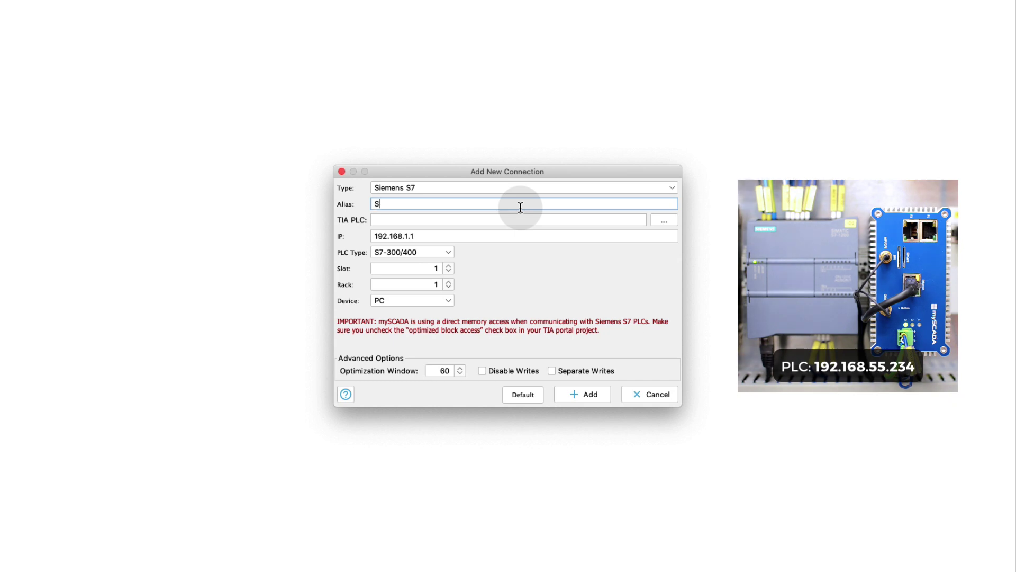
click(451, 236)
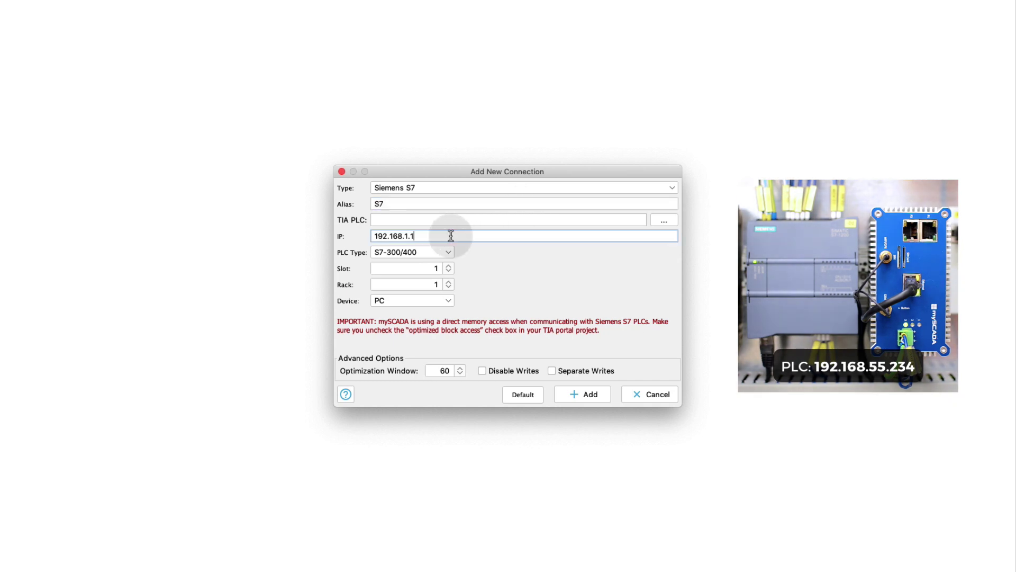
key(BackSpace)
key(BackSpace)
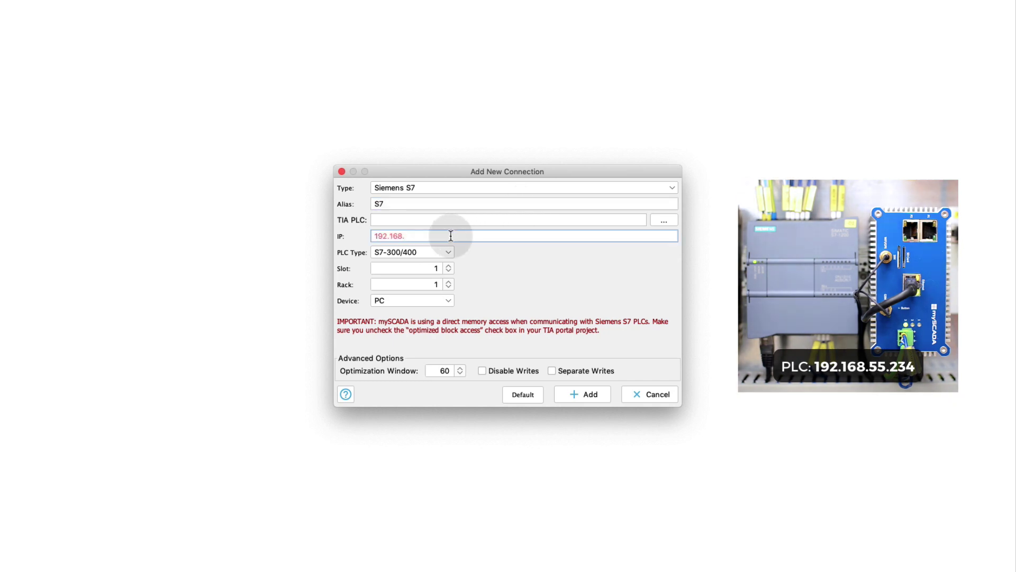
text(55.234)
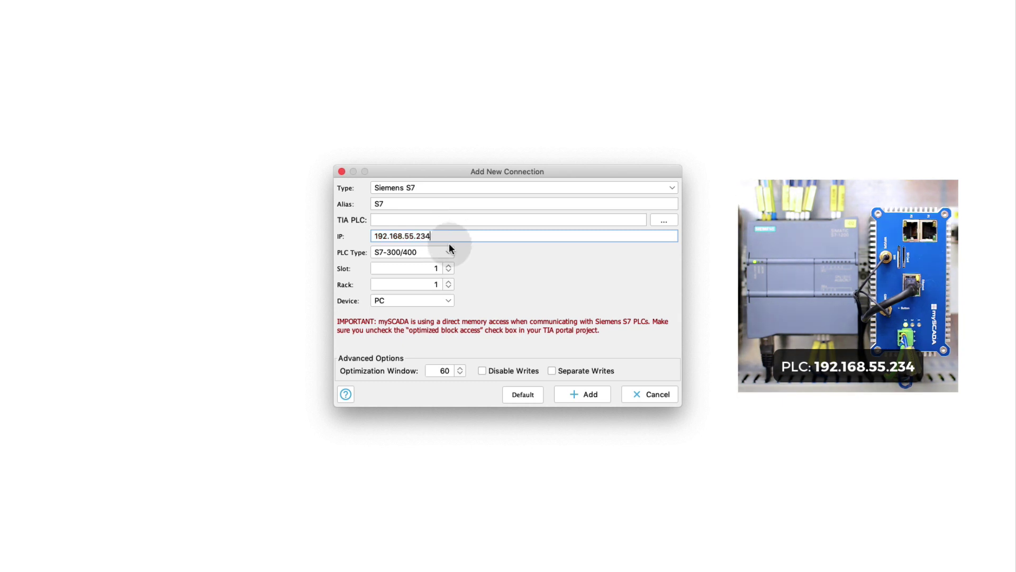
click(448, 252)
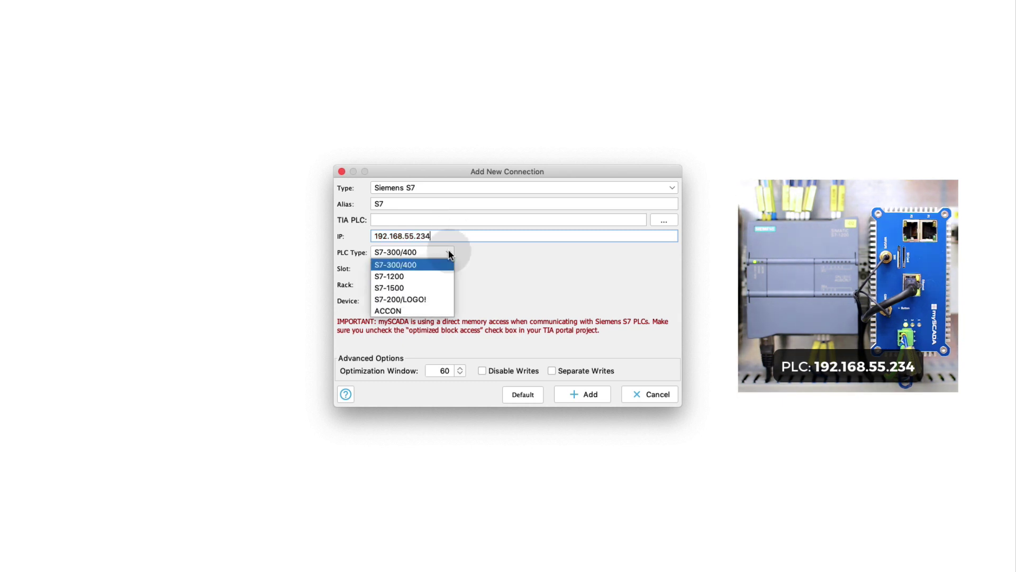
click(426, 276)
click(572, 391)
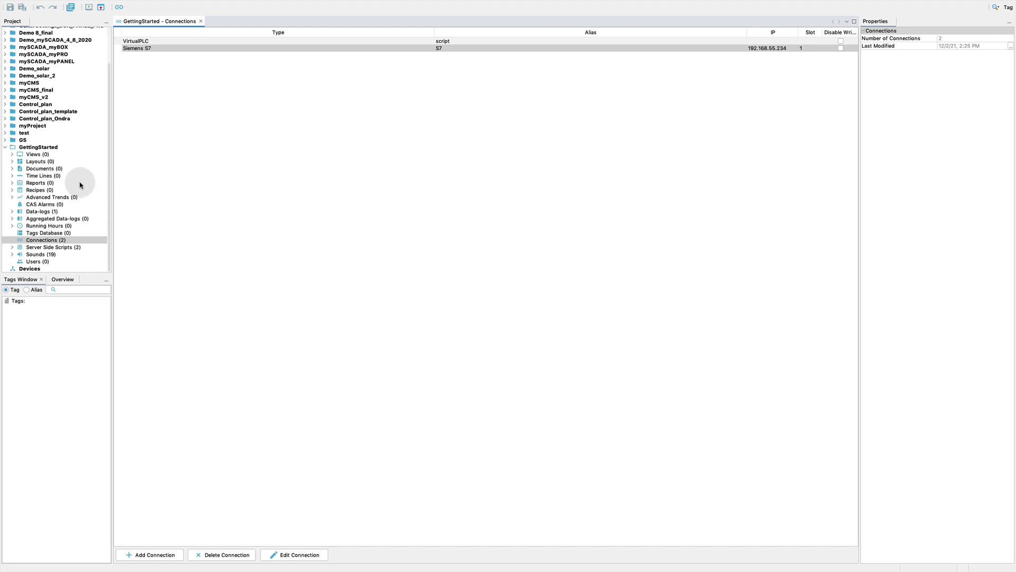
Add a 1920×1080 view with width and height unlinked.
click(38, 156)
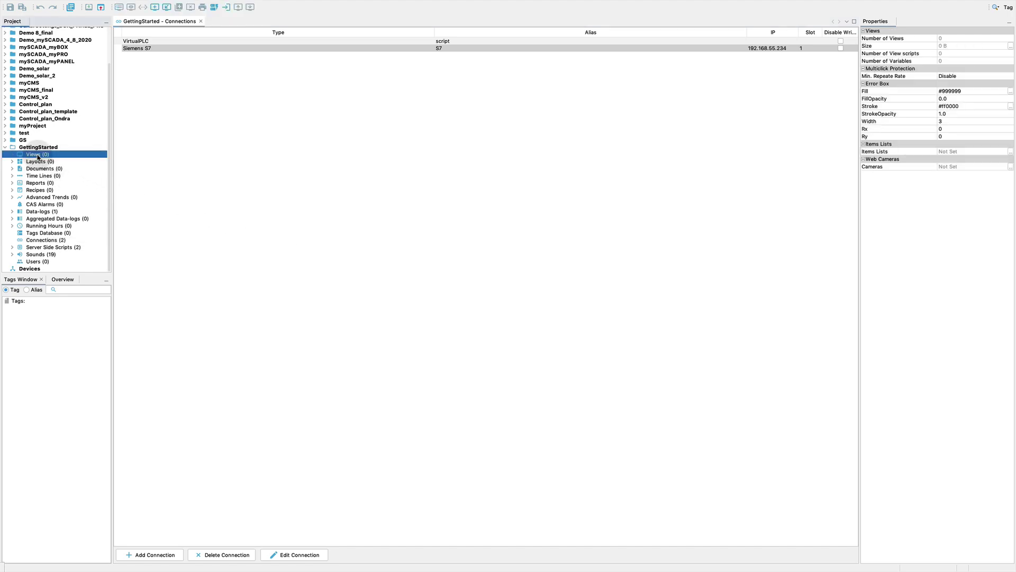
click(38, 156)
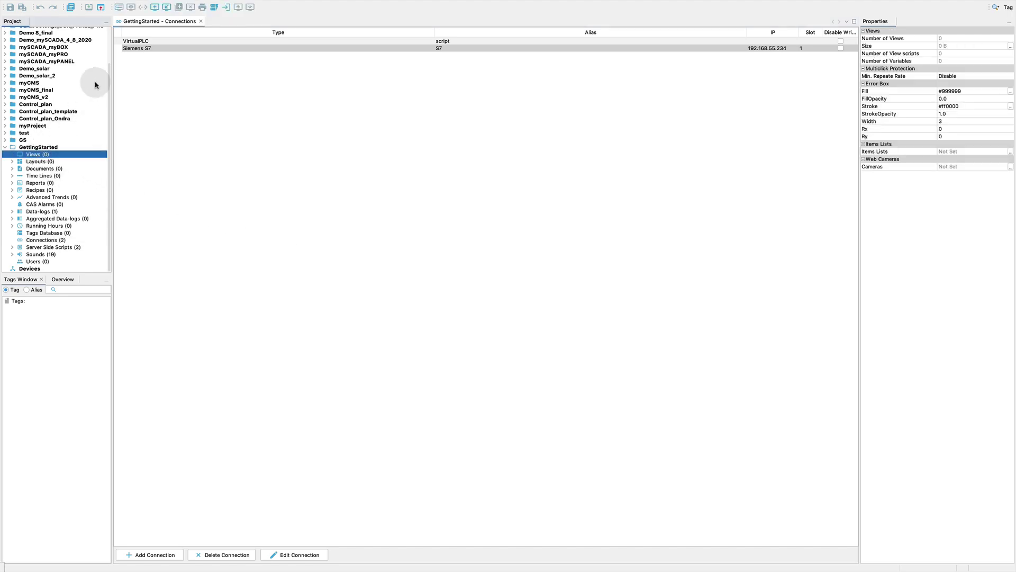
click(155, 9)
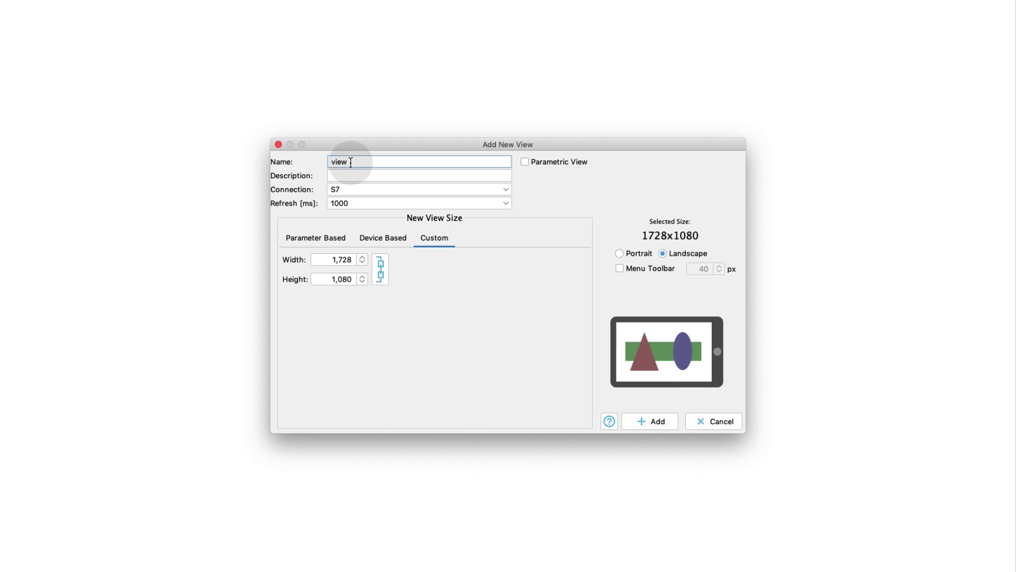
click(380, 270)
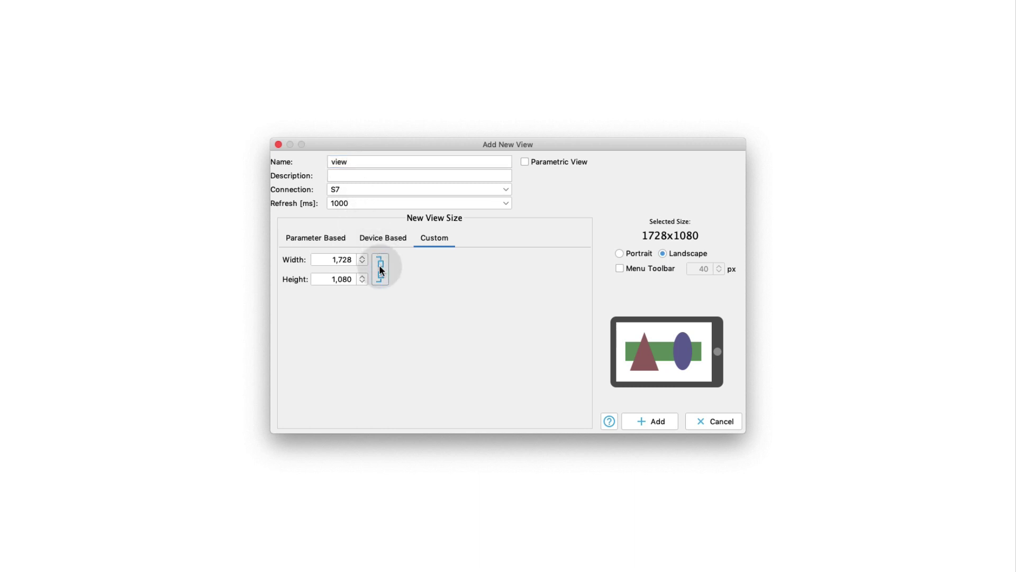
double_click(352, 259)
text(1920)
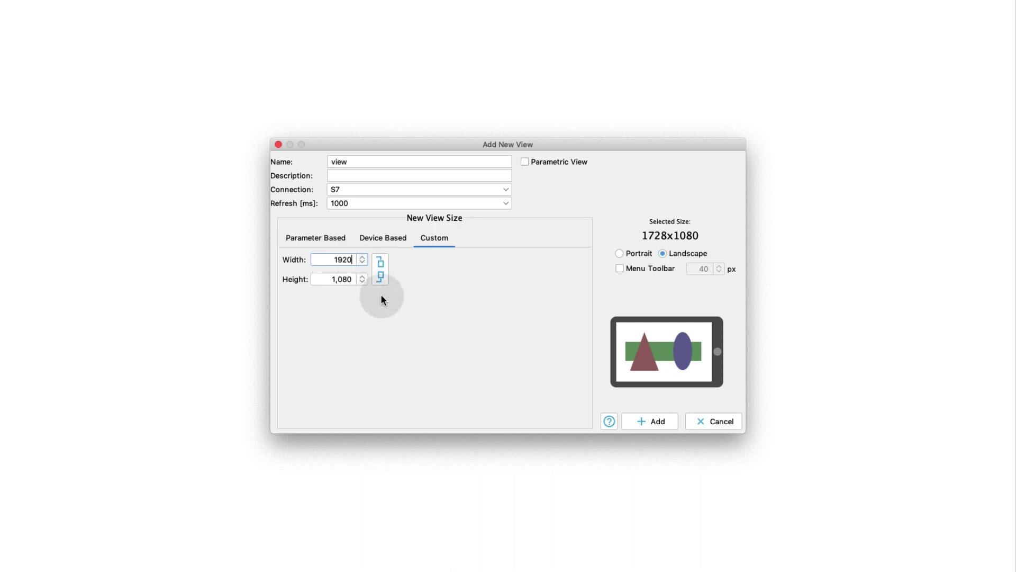
click(643, 420)
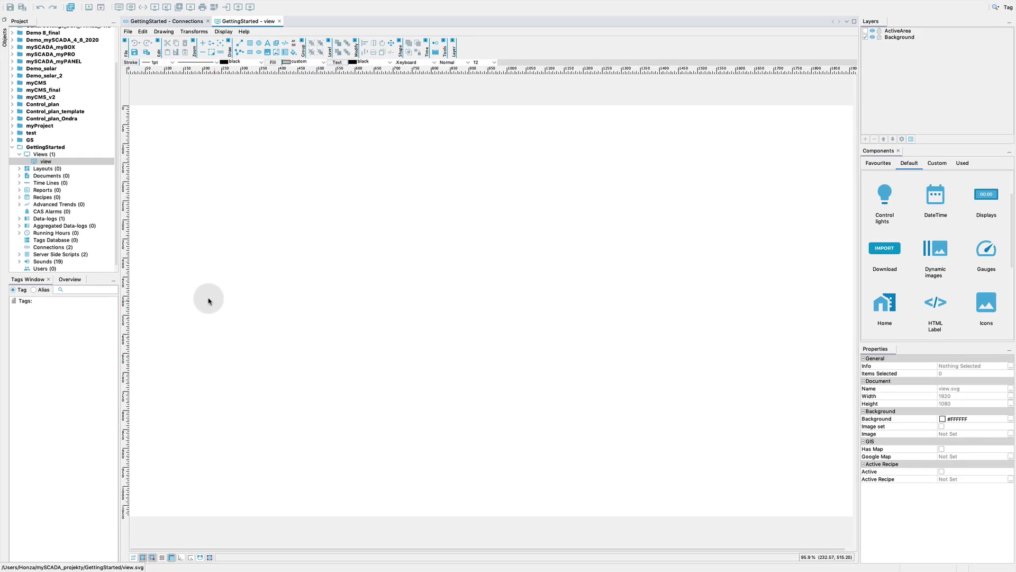
Open the Tags Database and start a new S7 tag in the DB data-block memory area.
click(60, 241)
double_click(60, 241)
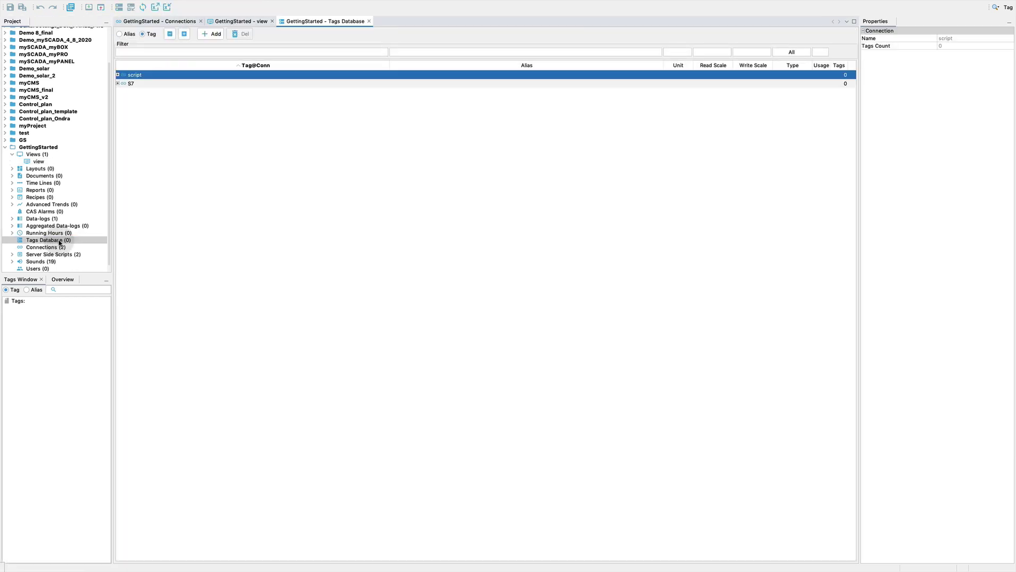
click(175, 86)
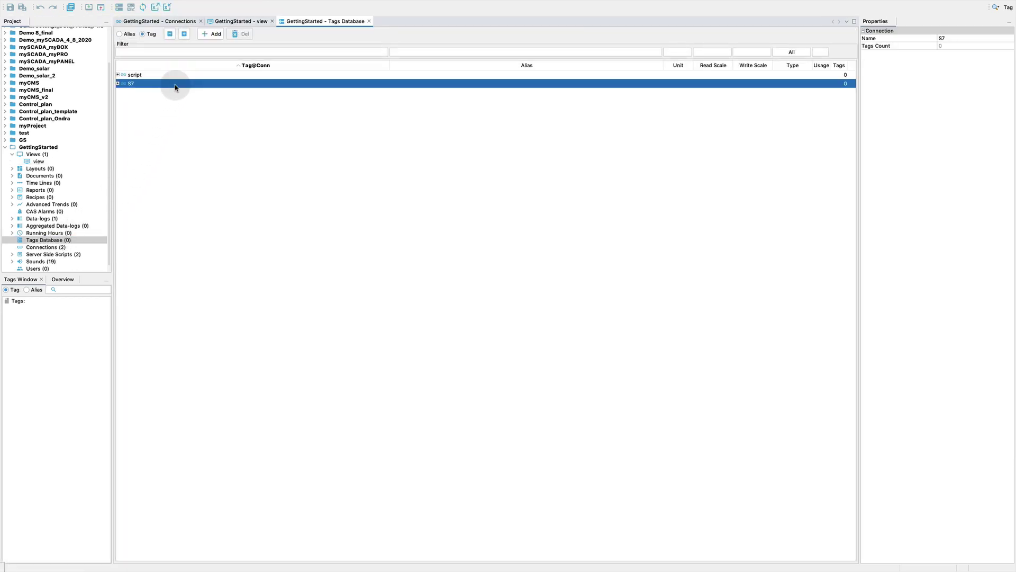
click(209, 34)
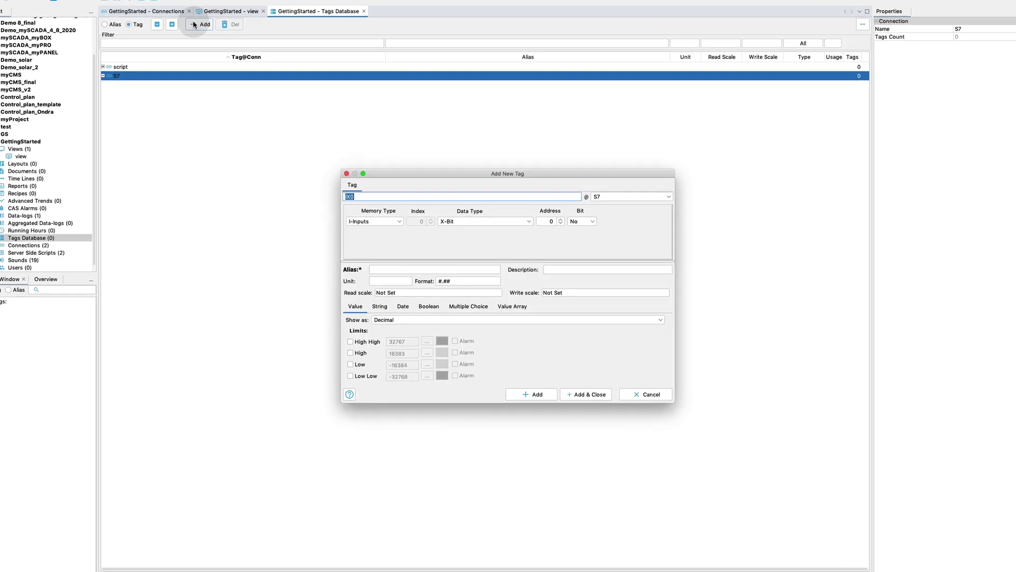
click(402, 221)
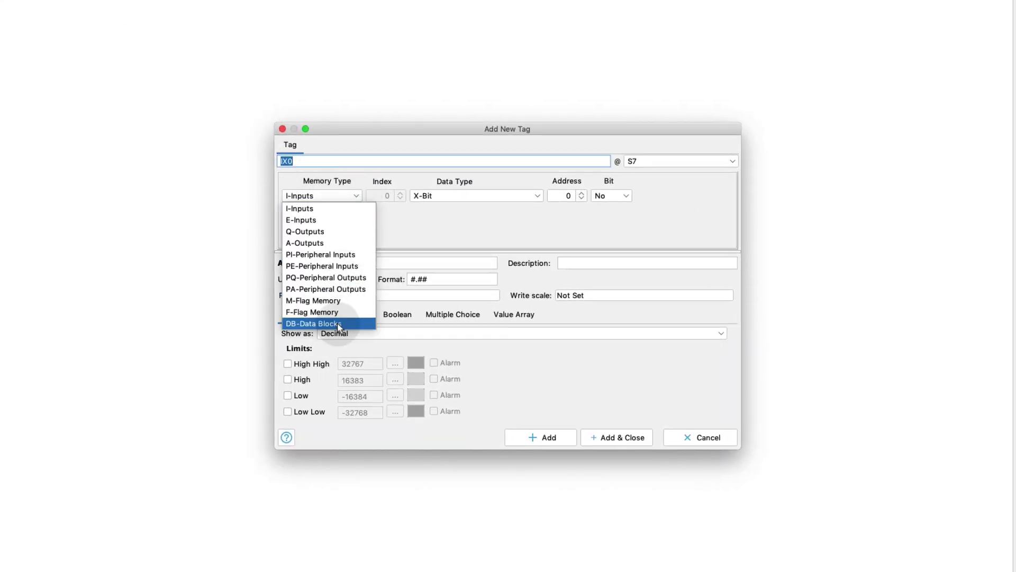
click(325, 324)
Set data block 10 and add the Start tag at DB10.X0.
click(401, 193)
click(401, 194)
click(401, 193)
click(400, 194)
click(401, 194)
click(401, 194)
click(401, 194)
click(401, 194)
click(400, 194)
click(401, 194)
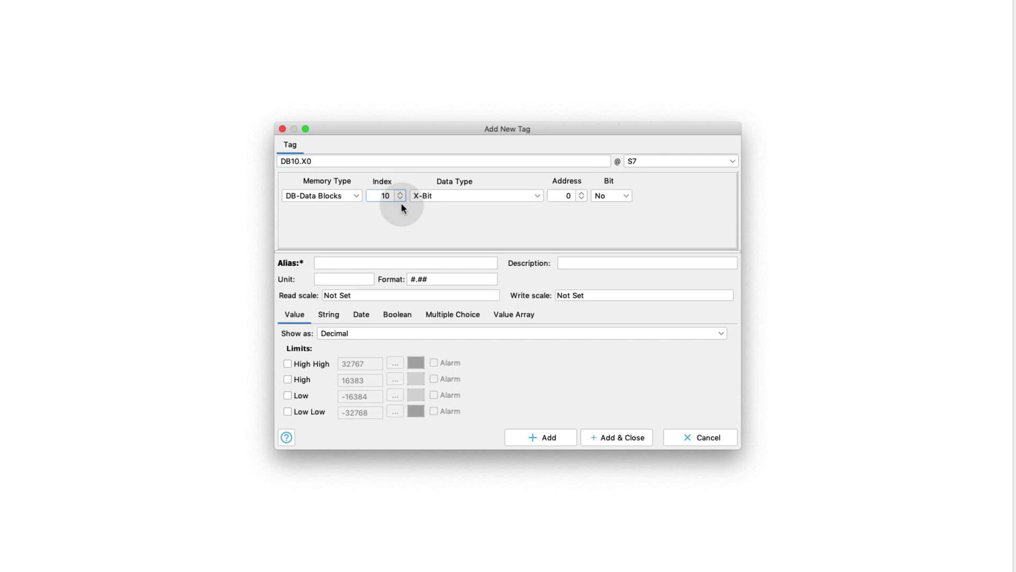
click(469, 263)
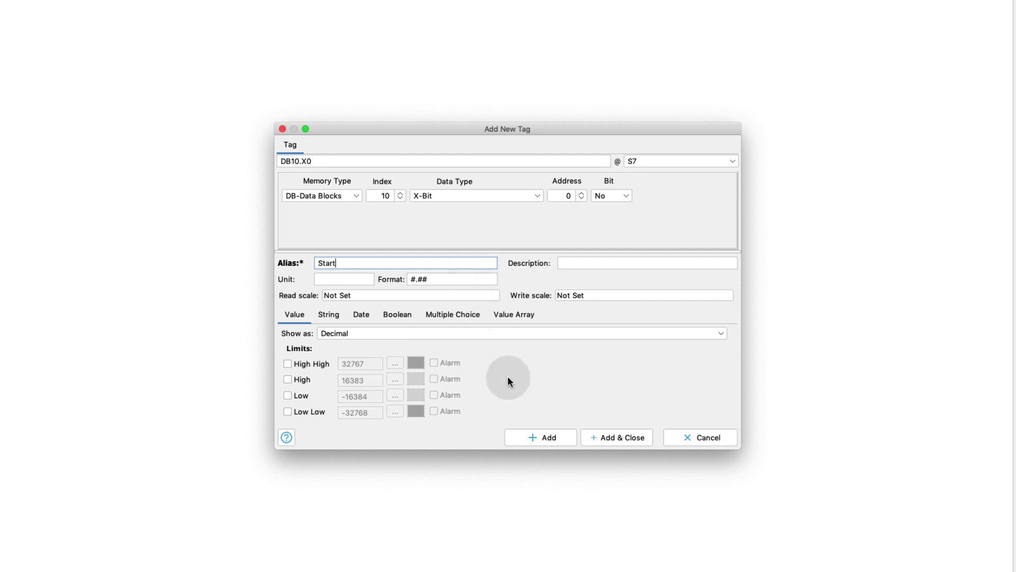
click(535, 436)
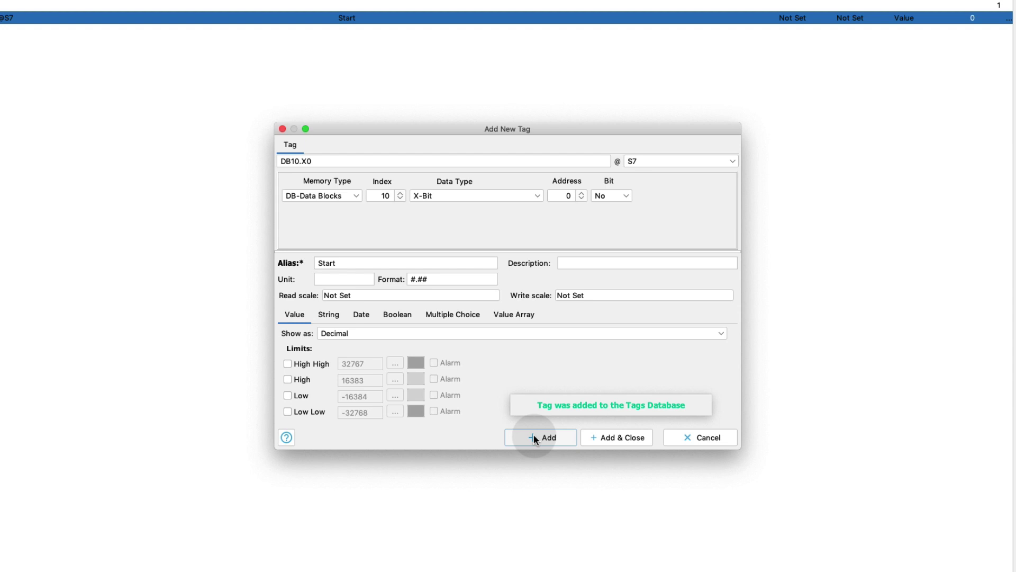
Add Temperature as REAL at DB10.REAL6 with High High 150 and an alarmed High 100 limit.
click(537, 198)
click(461, 414)
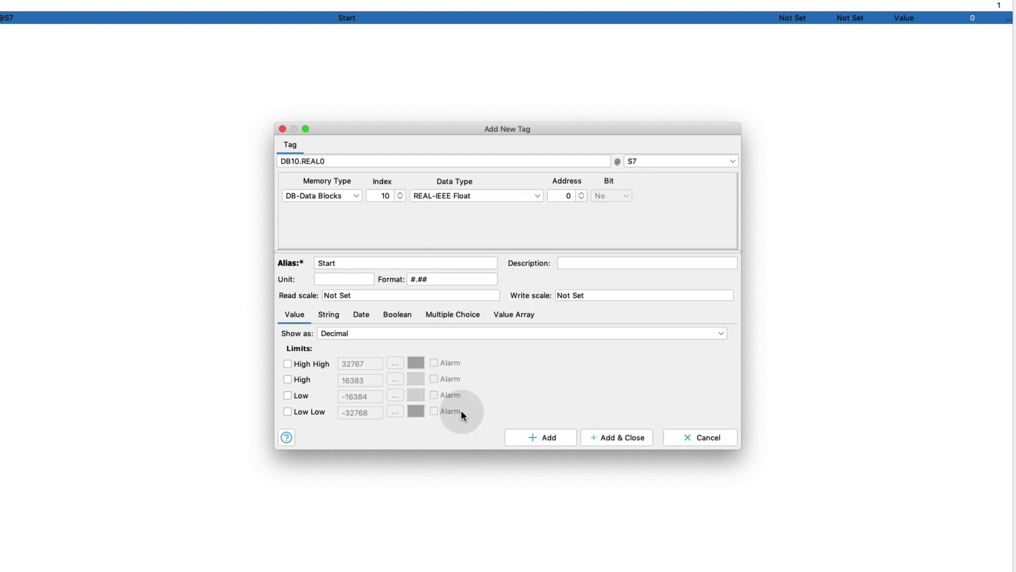
click(581, 197)
double_click(300, 264)
text(Temperature)
click(288, 364)
double_click(360, 364)
text(150)
click(296, 380)
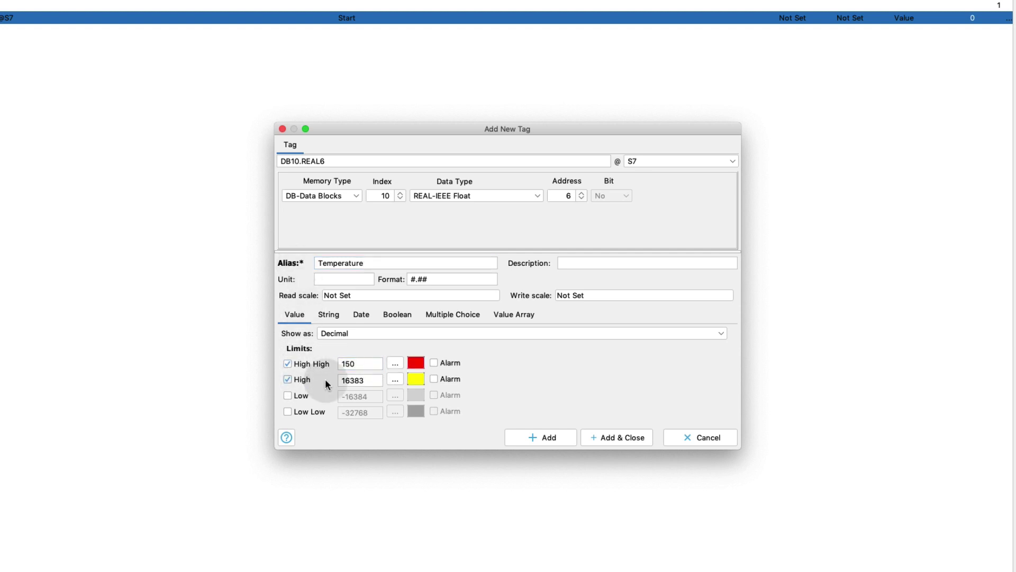
text(100)
click(433, 378)
click(534, 437)
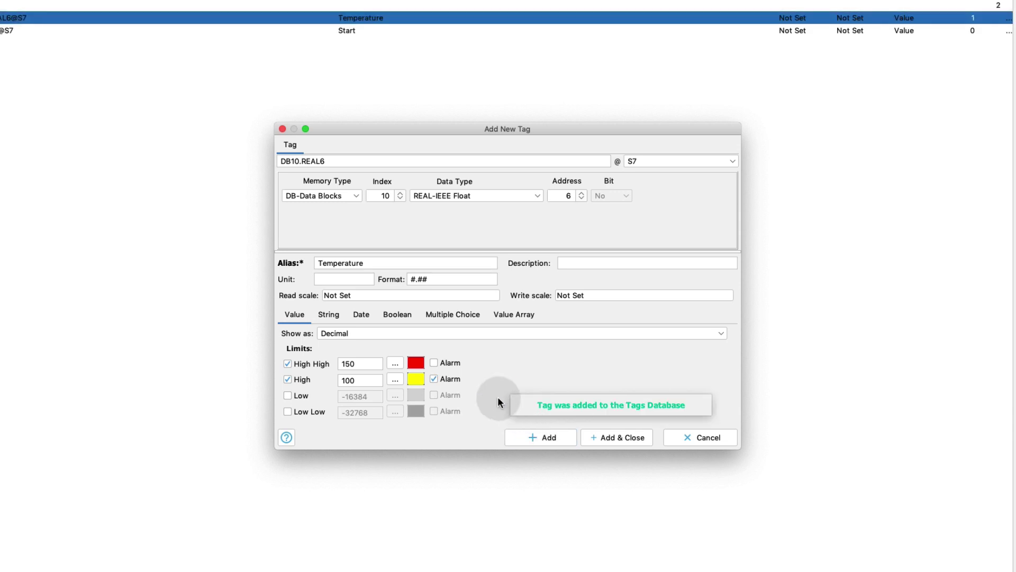
Add Vibration at DB10.REAL2 with a 10000 High limit and close the dialog.
click(581, 199)
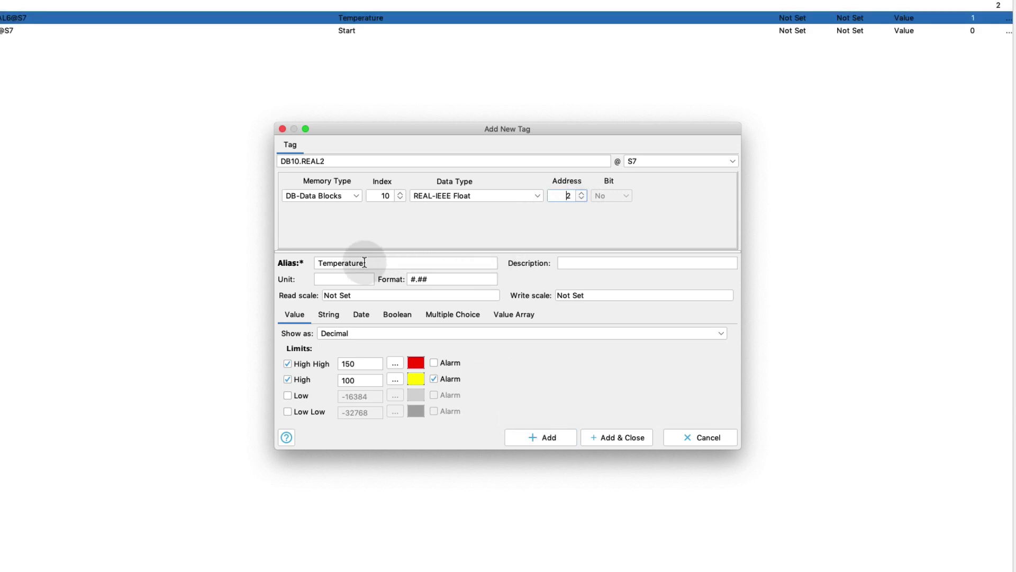
drag(363, 261, 308, 259)
text(Vibration)
click(287, 364)
click(339, 380)
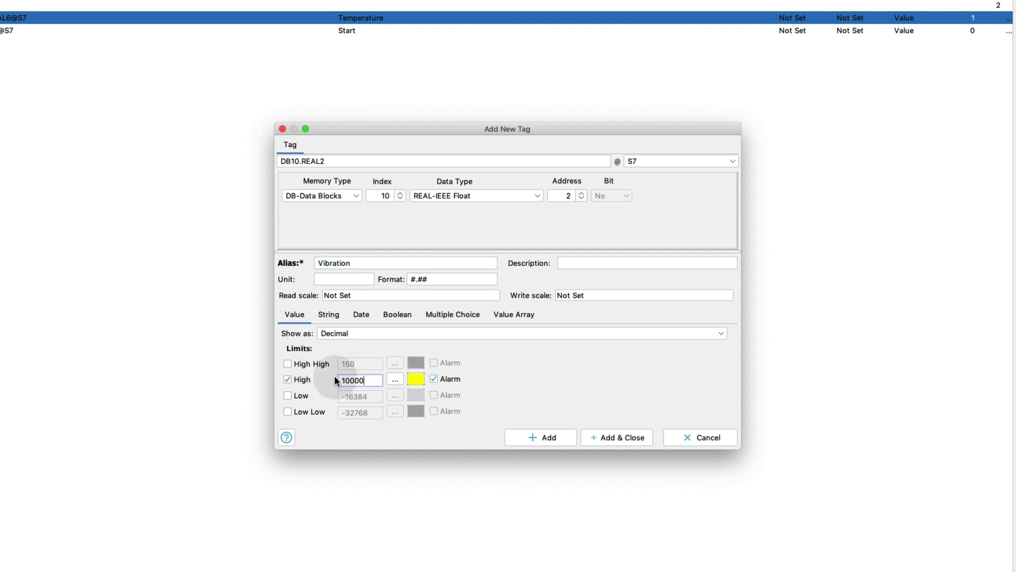
click(593, 437)
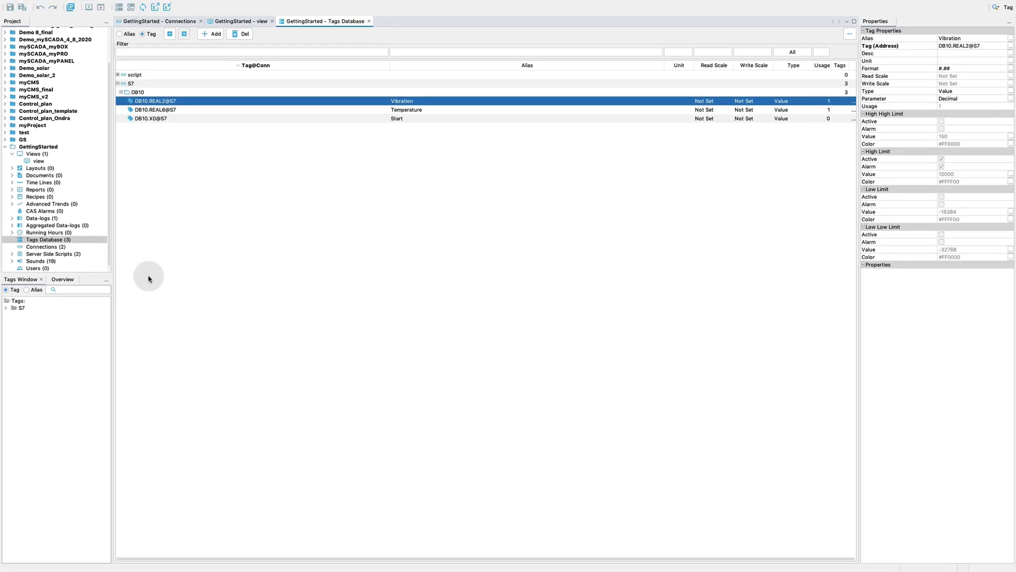
Set the default data-log to the S7 connection with a 1-second log rate.
double_click(38, 219)
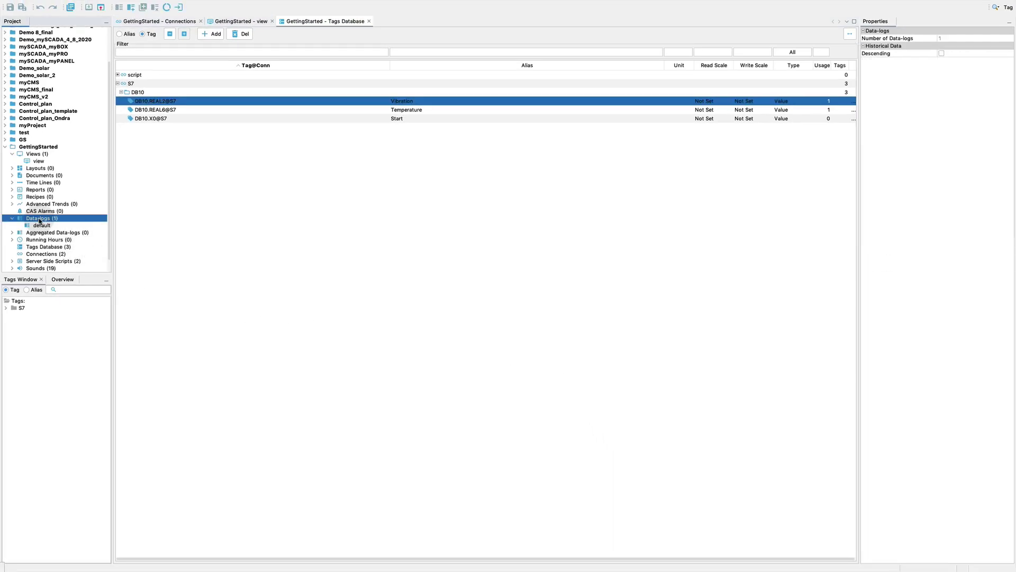
double_click(41, 225)
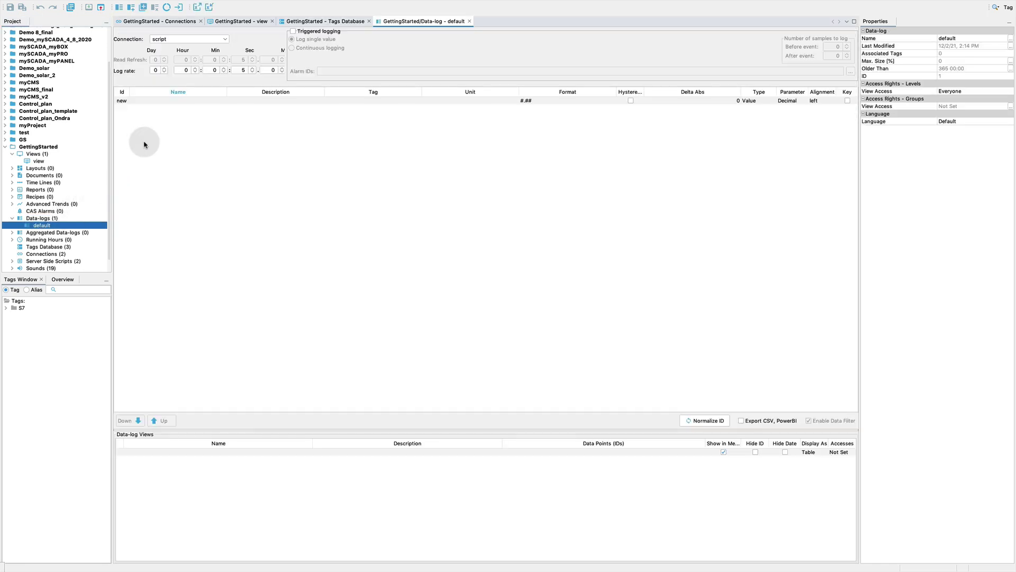
click(224, 41)
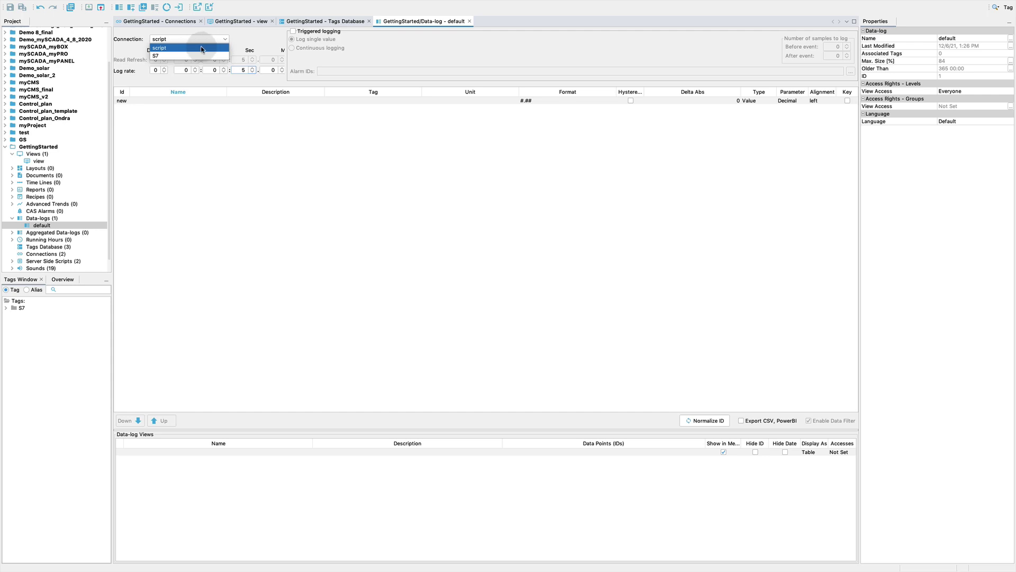
click(187, 56)
click(252, 73)
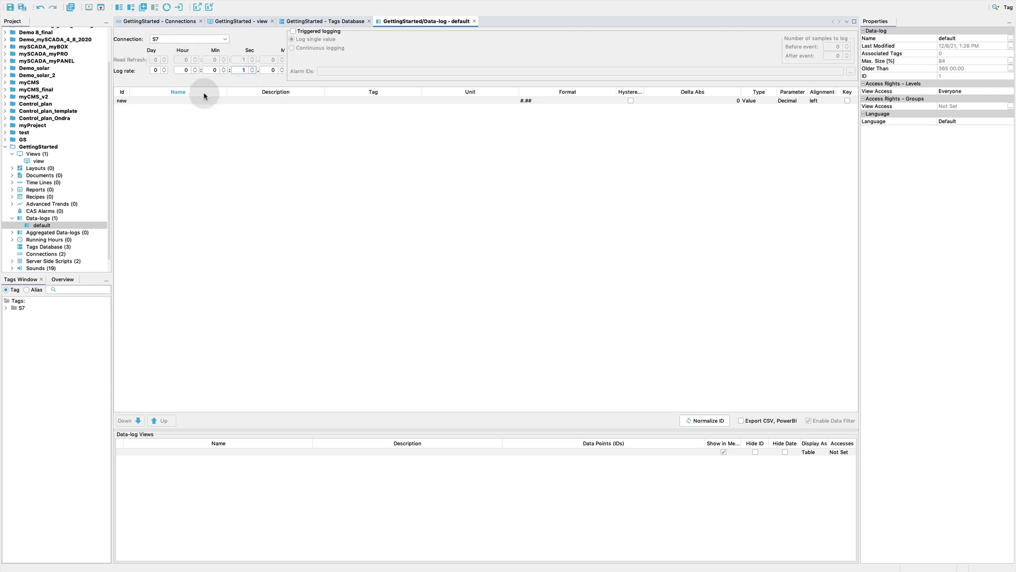
Add a Temperature row logging tag DB10.REAL6.
click(185, 101)
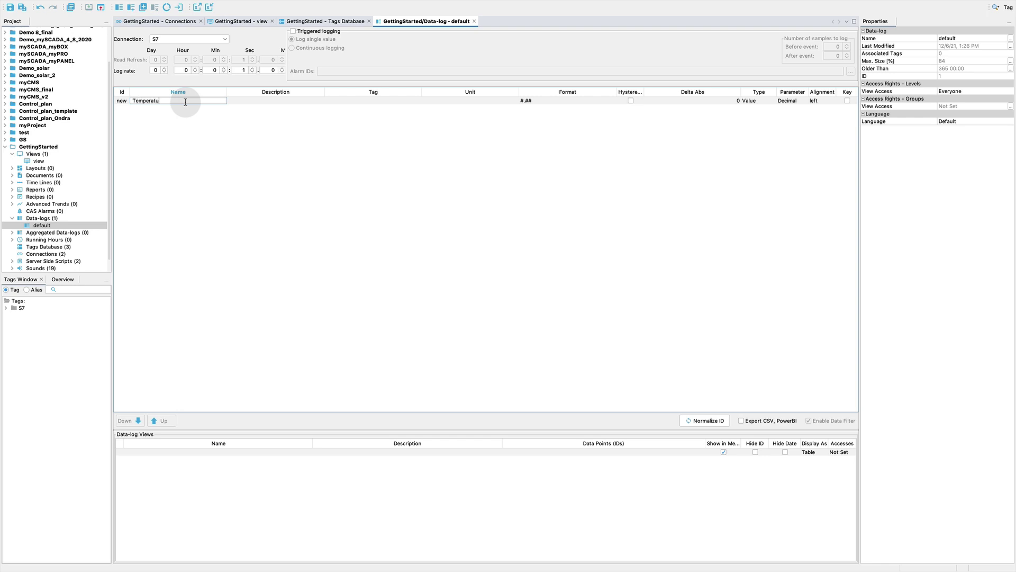
double_click(415, 100)
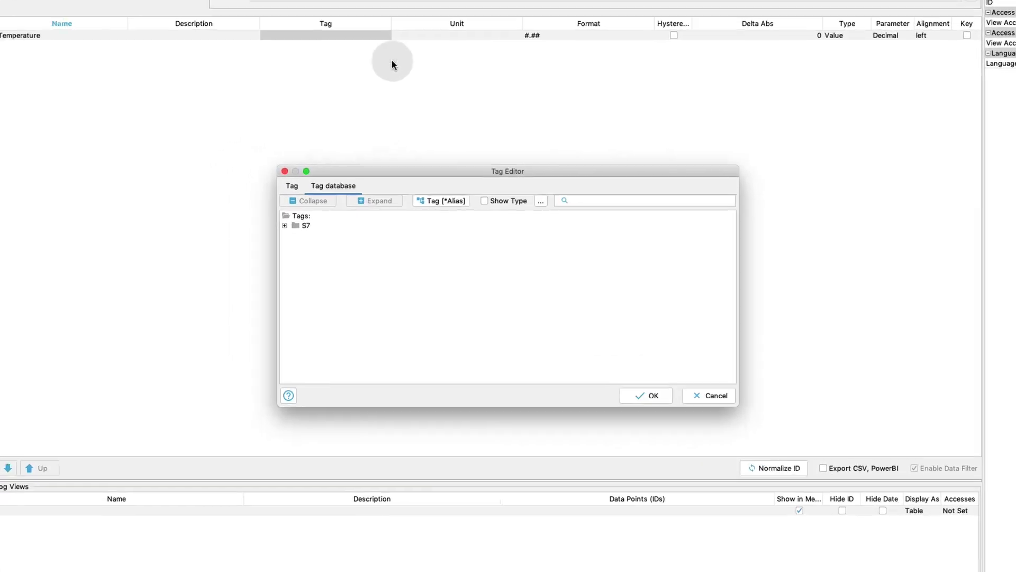
click(285, 226)
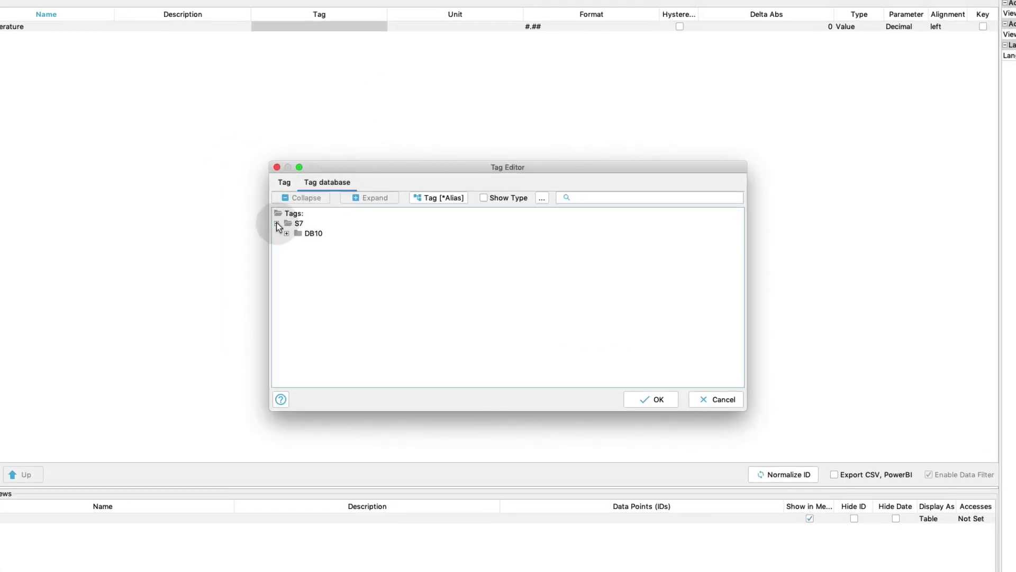
click(287, 233)
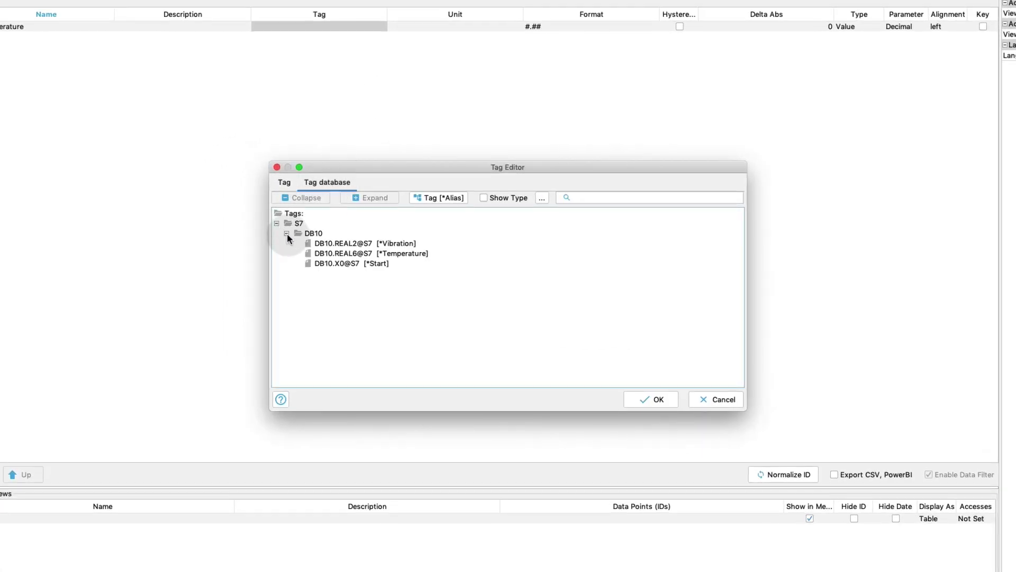
click(329, 254)
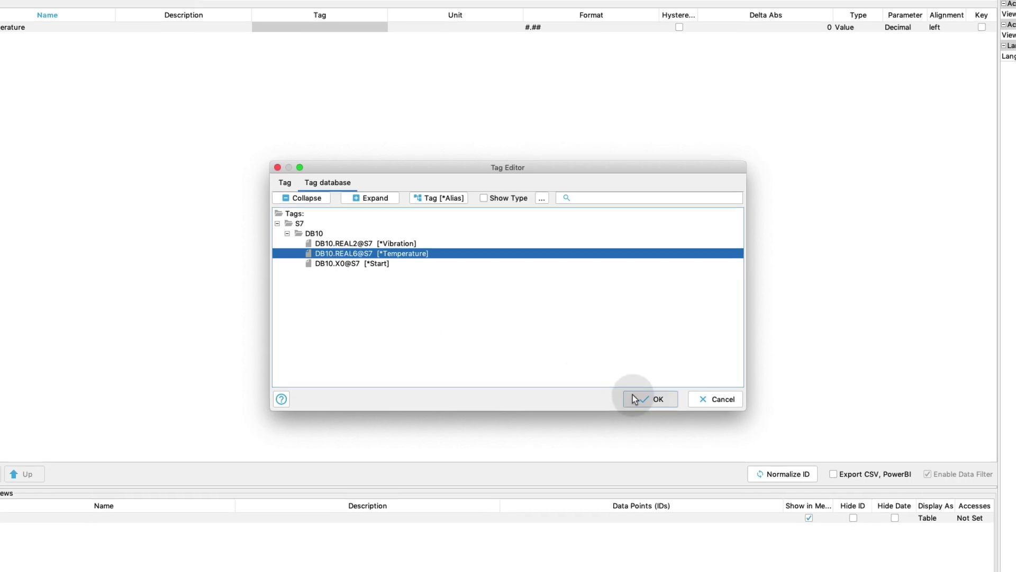
click(634, 399)
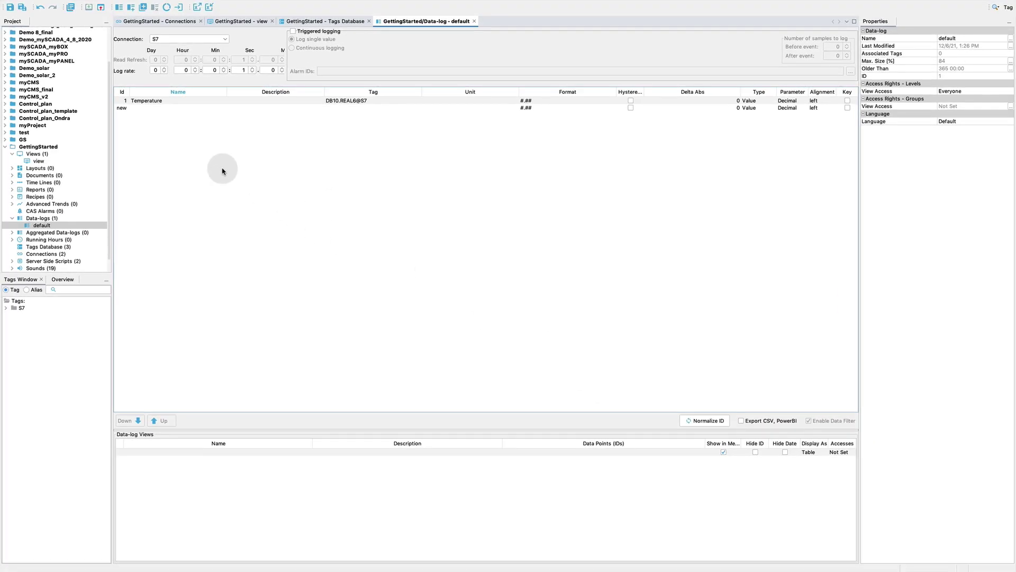
Add a Vibration row logging tag DB10.REAL2.
click(37, 39)
click(171, 108)
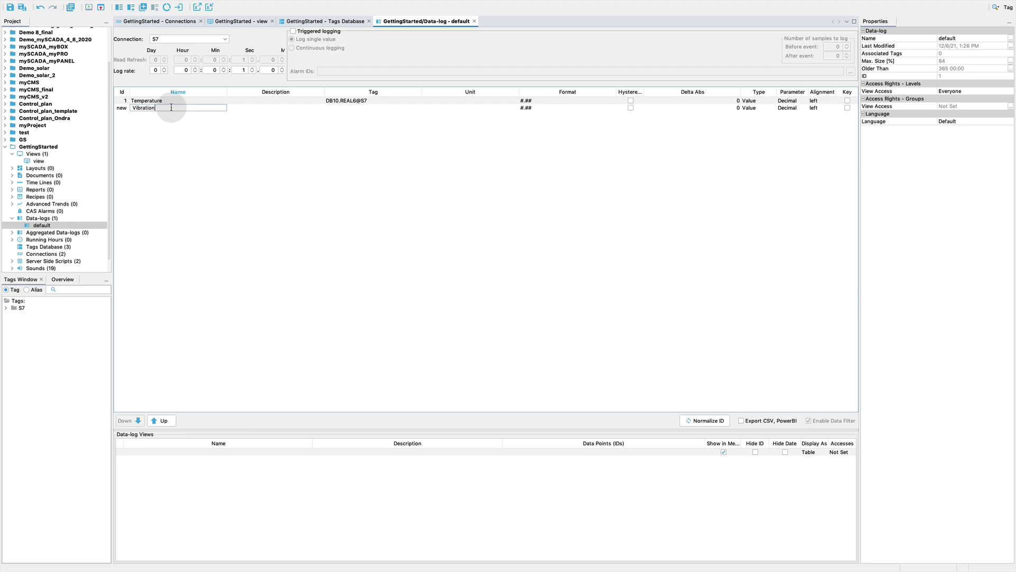
click(414, 107)
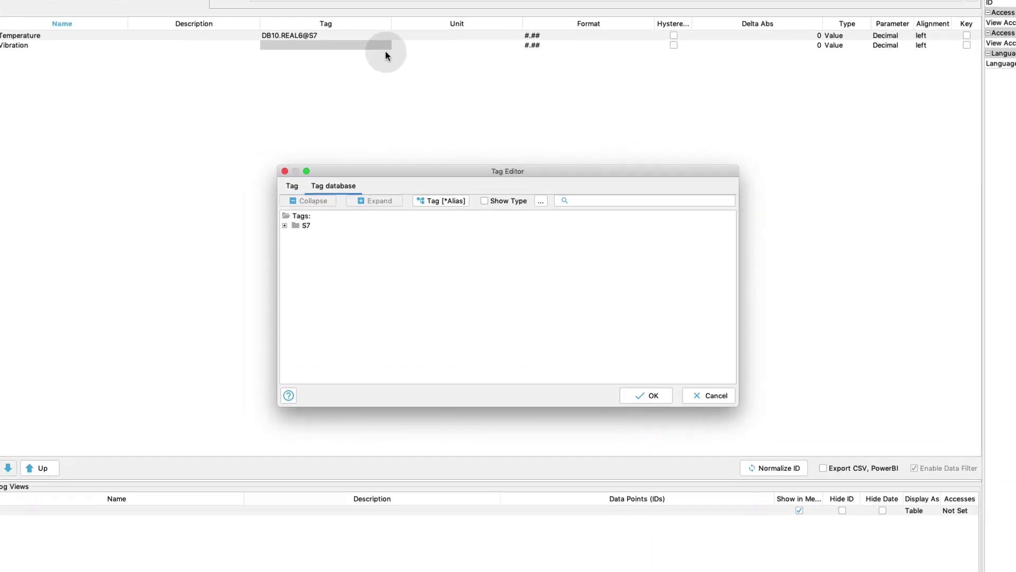
click(285, 226)
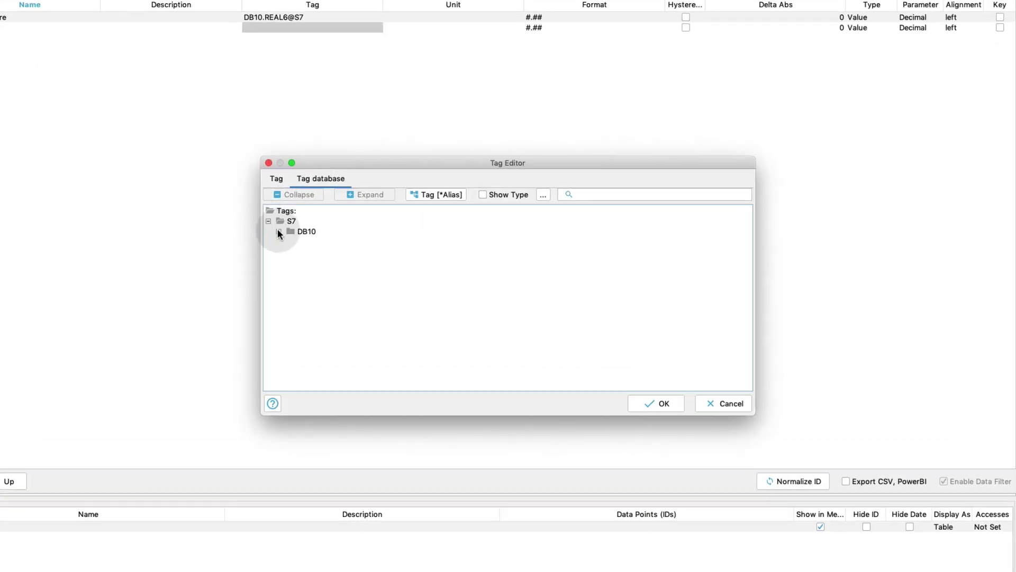
click(294, 235)
click(318, 242)
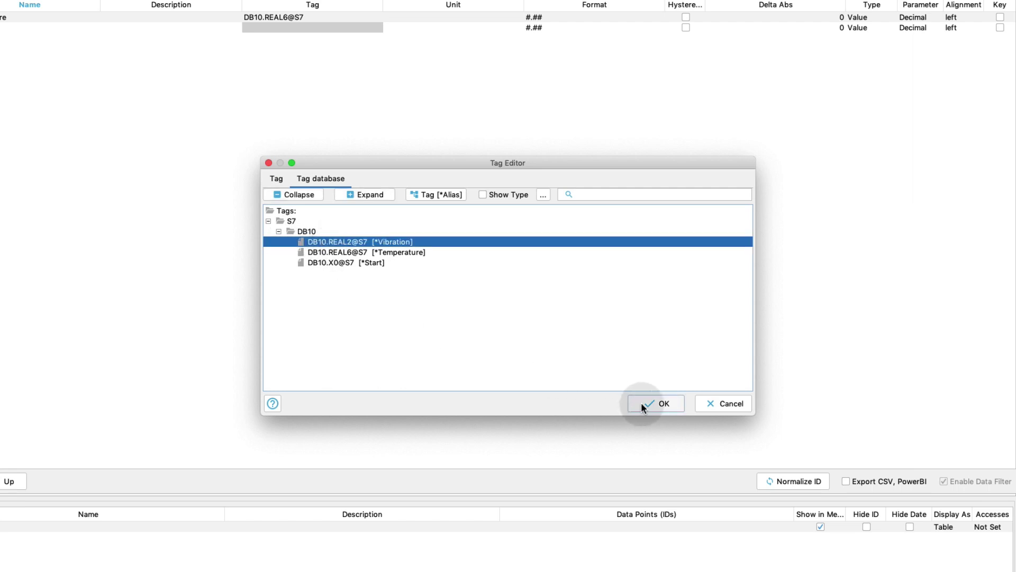
click(645, 401)
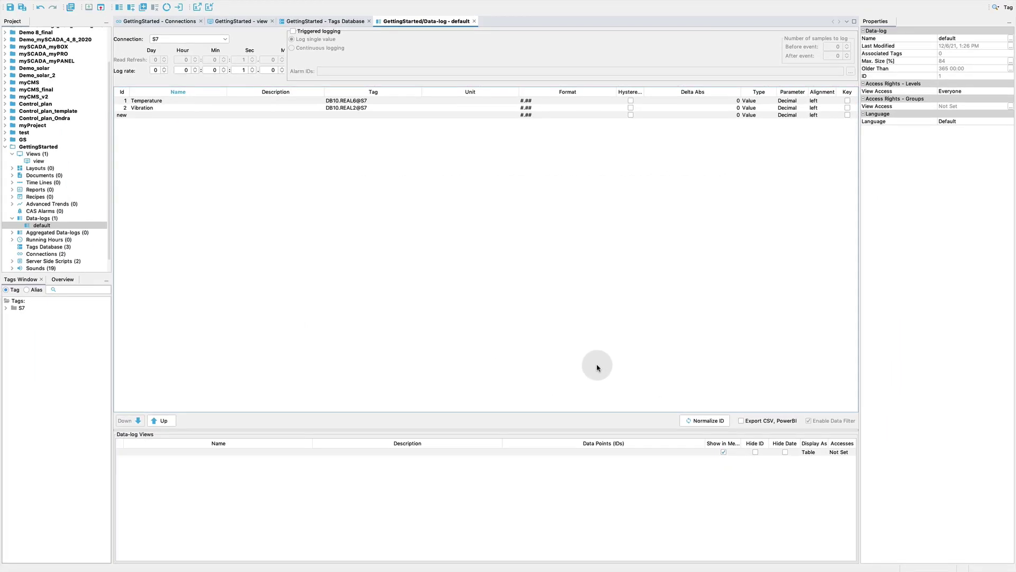
Add a Datalog view showing Temperature and Vibration, then save the default data-log.
double_click(306, 453)
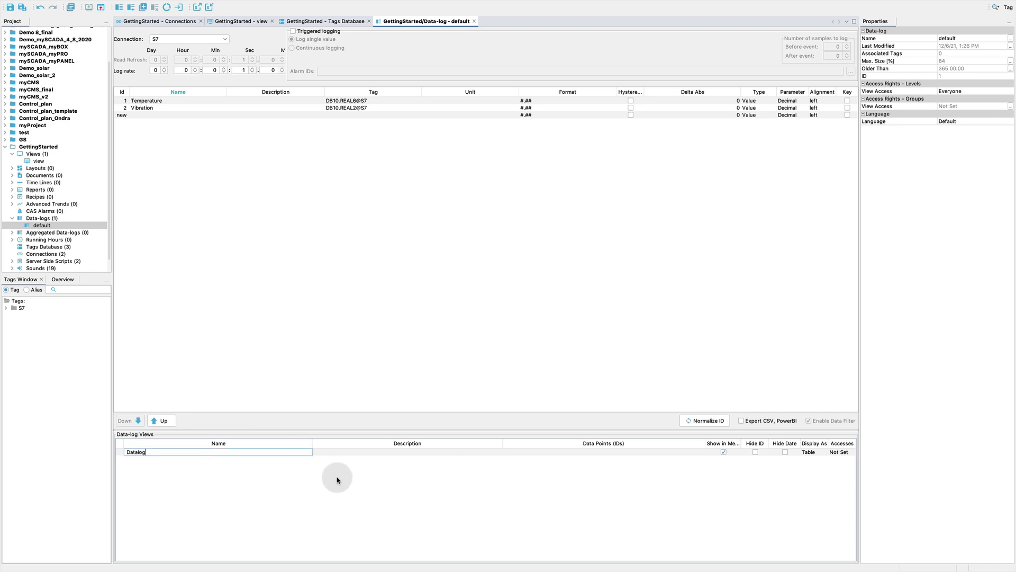
click(700, 453)
click(700, 453)
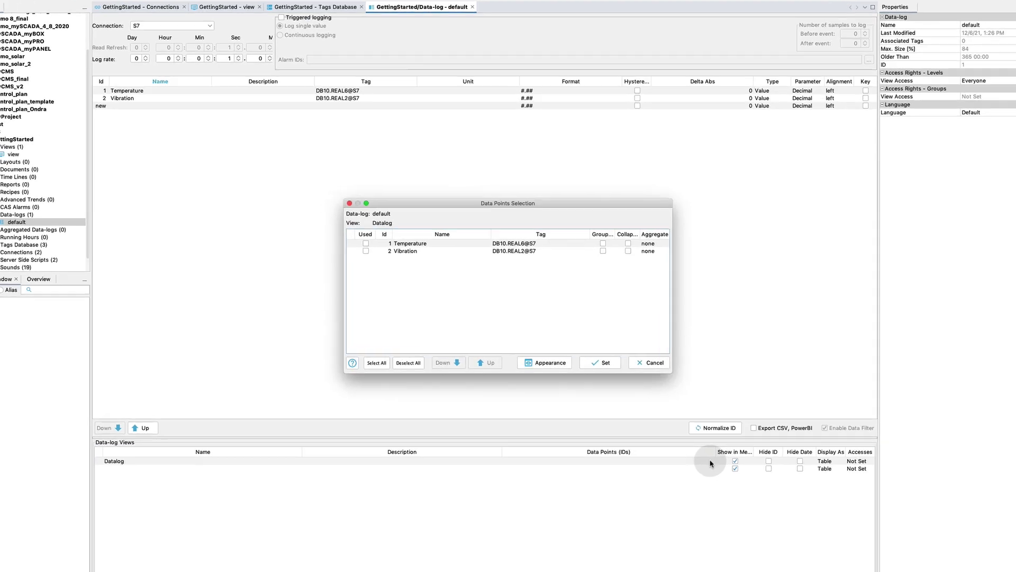
click(305, 225)
click(305, 236)
click(626, 395)
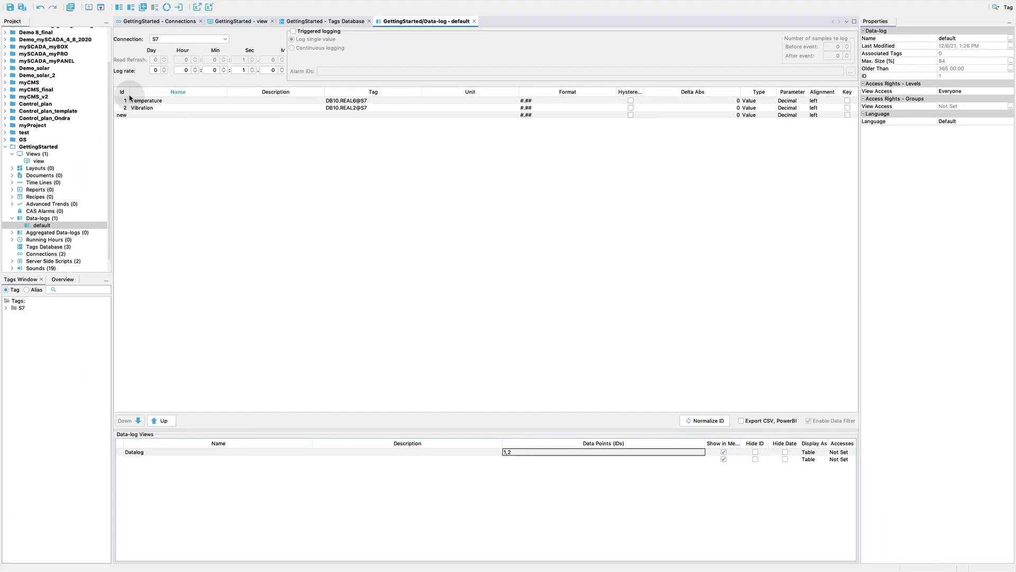
click(10, 9)
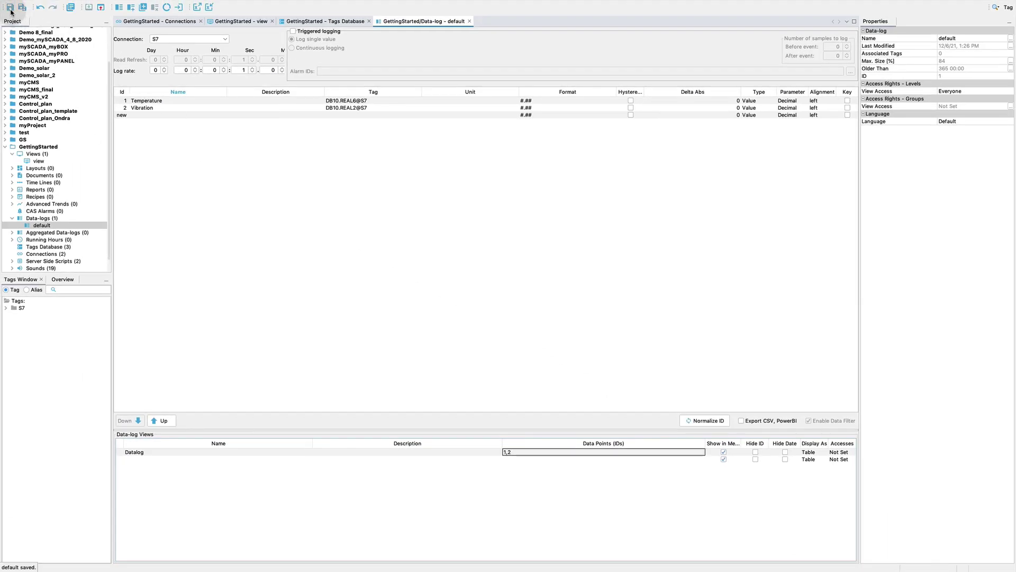
Create a new advanced trend named Temperature.
click(49, 204)
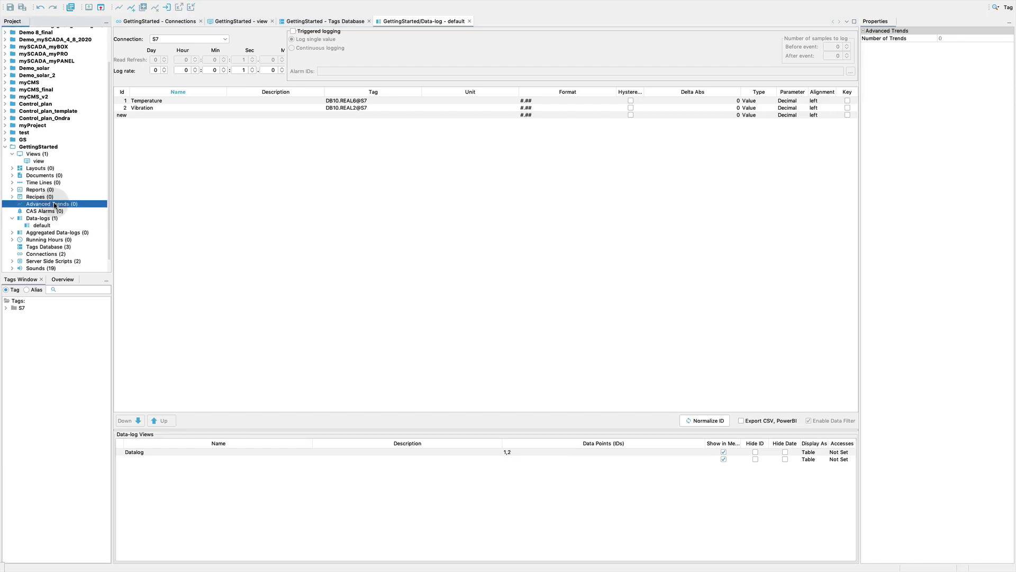
click(131, 8)
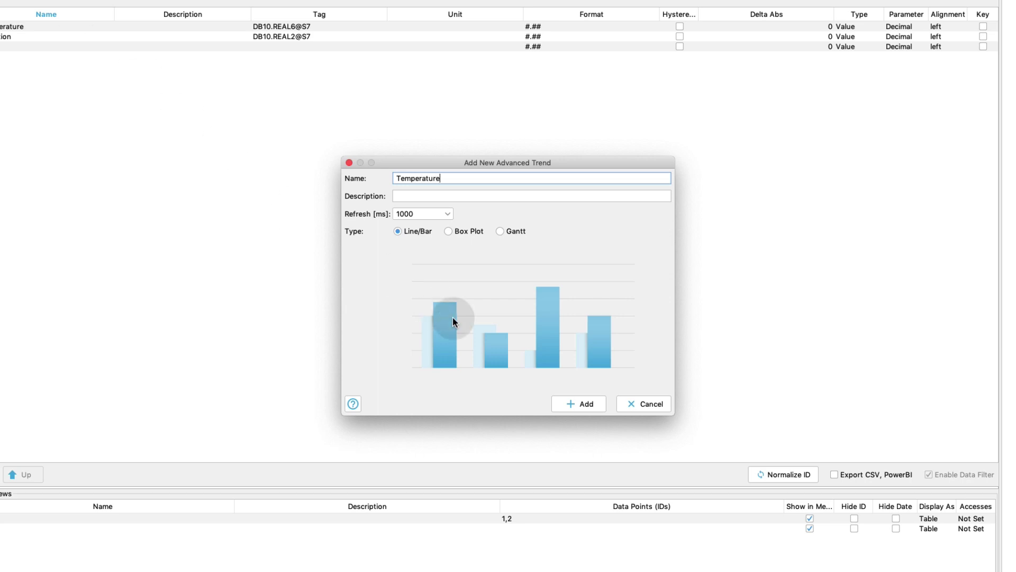
click(560, 401)
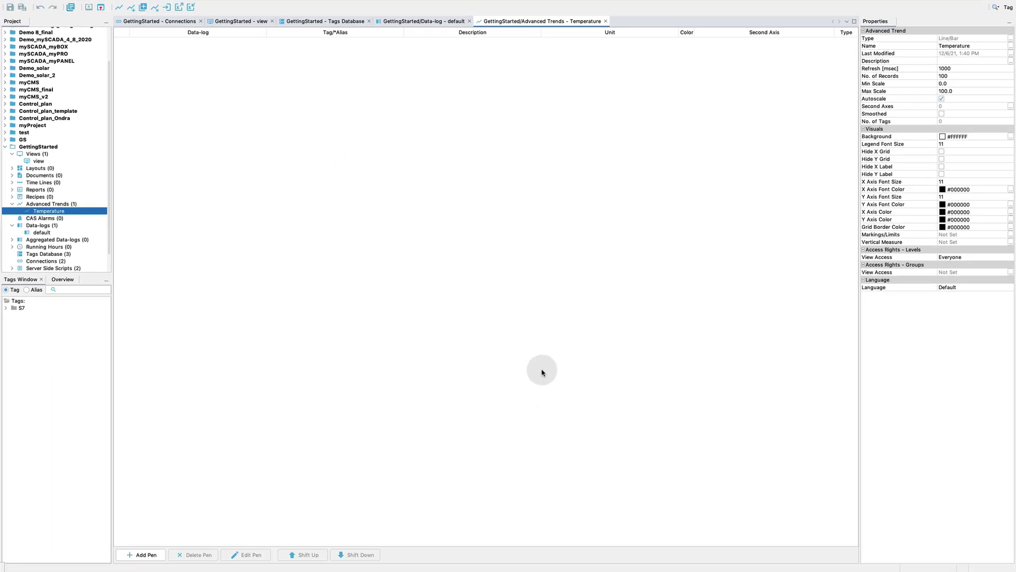
Give the trend a pen plotting the Temperature tag, then return to the view.
click(140, 554)
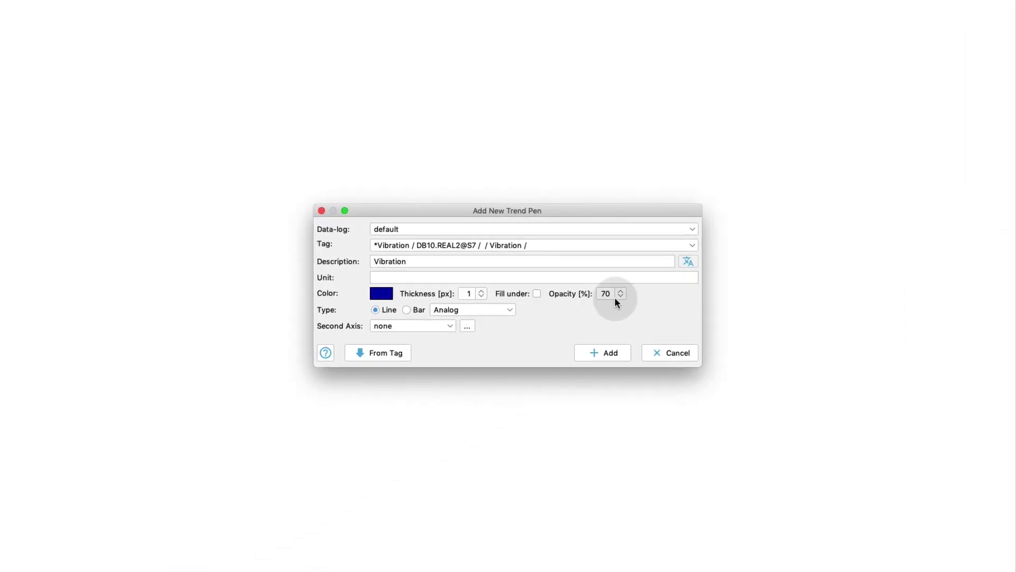
click(691, 246)
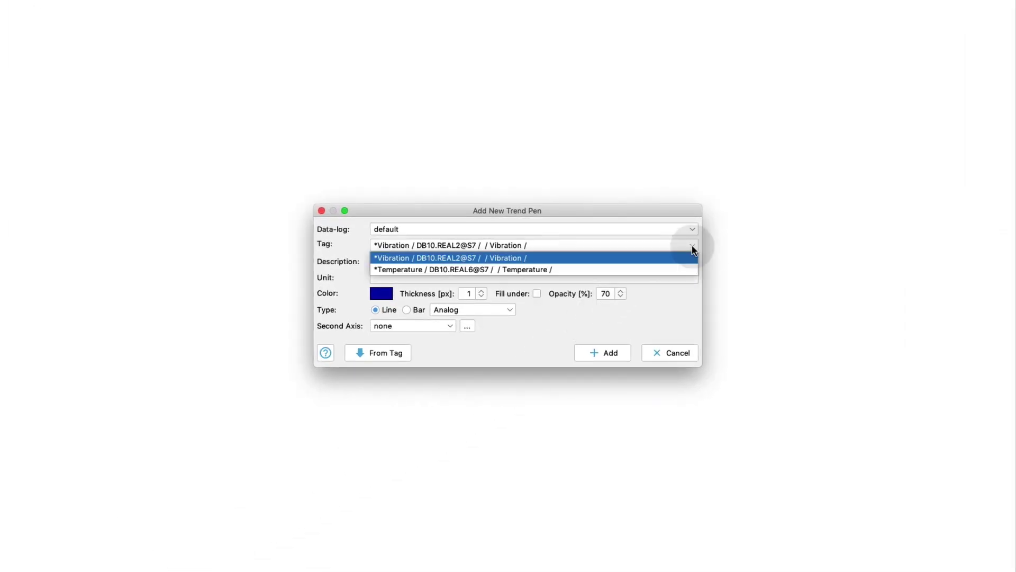
click(621, 269)
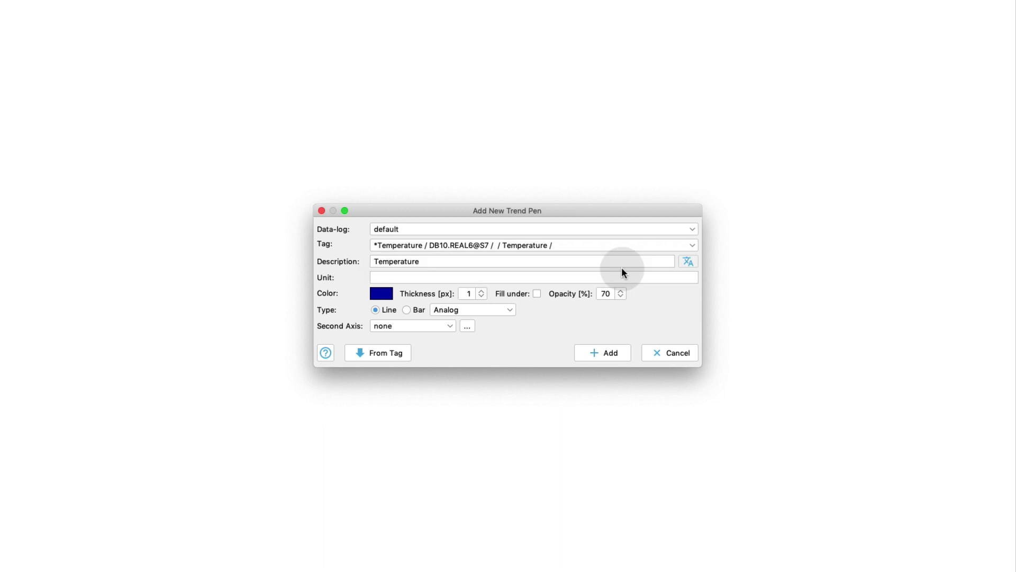
click(595, 352)
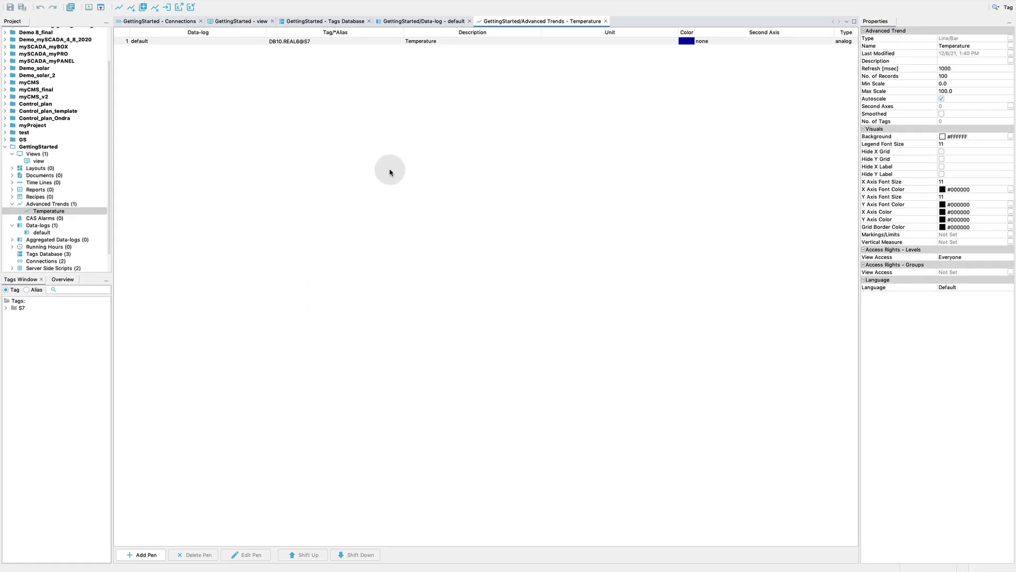
click(212, 23)
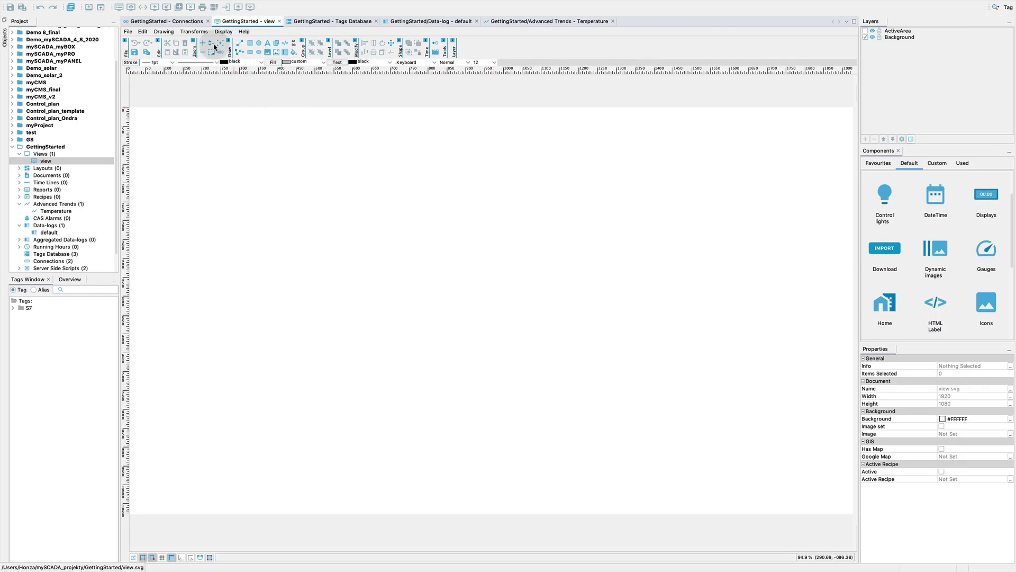
At 75% zoom, place a Digital 2 gauge bound to DB10.REAL6 with maximum 150 near the view centre.
click(214, 46)
click(214, 80)
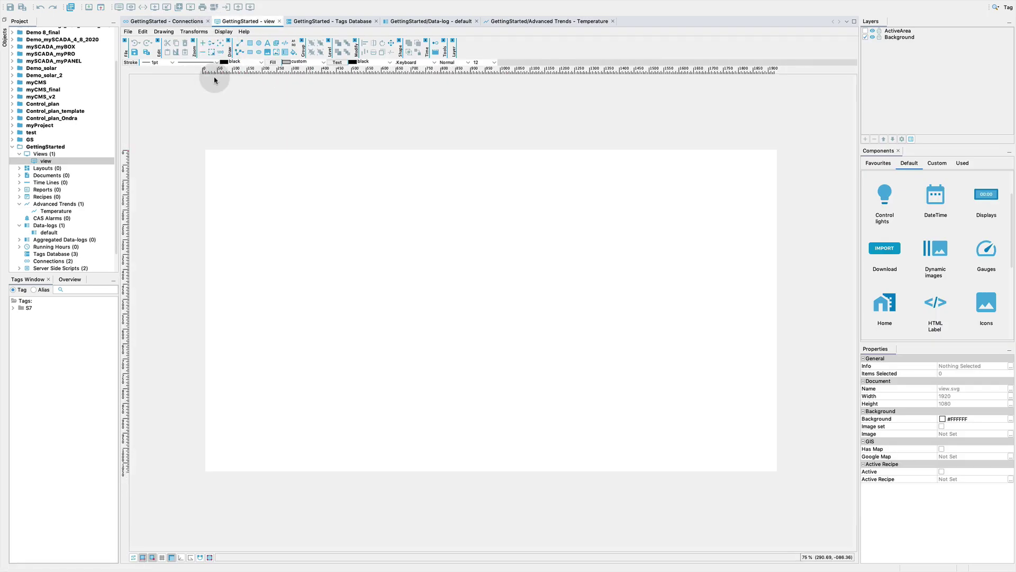
click(980, 252)
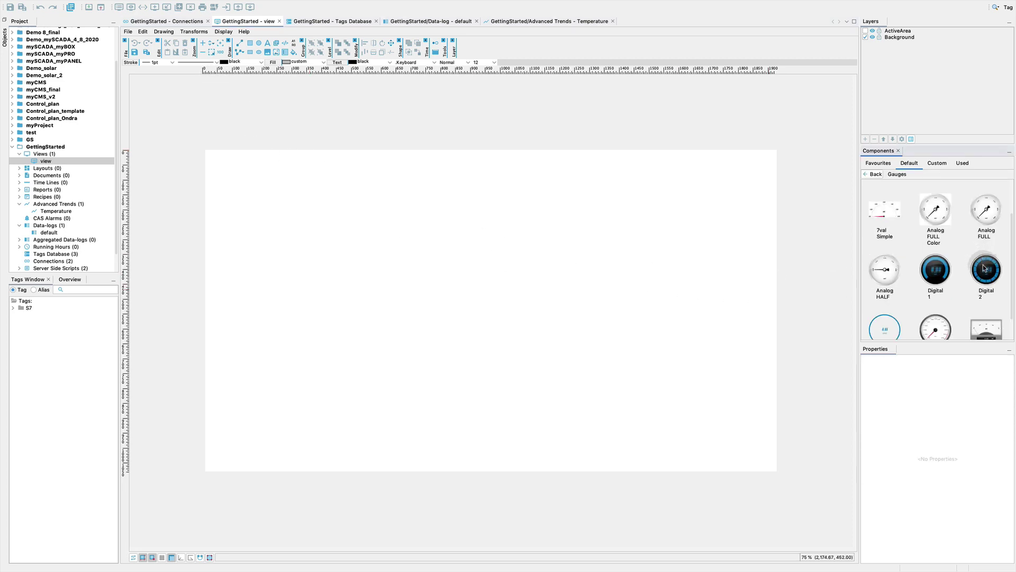
click(985, 268)
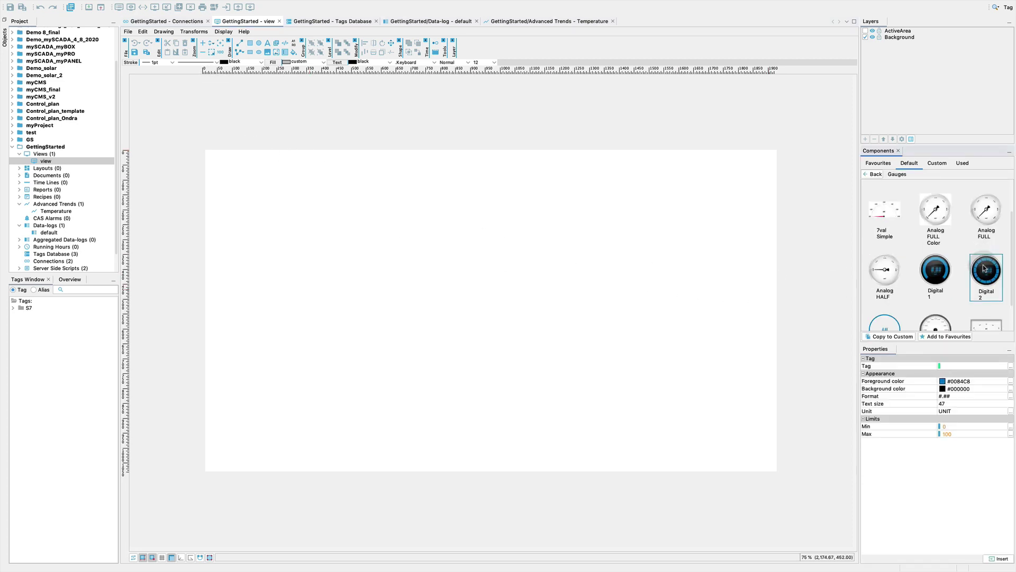
click(1010, 367)
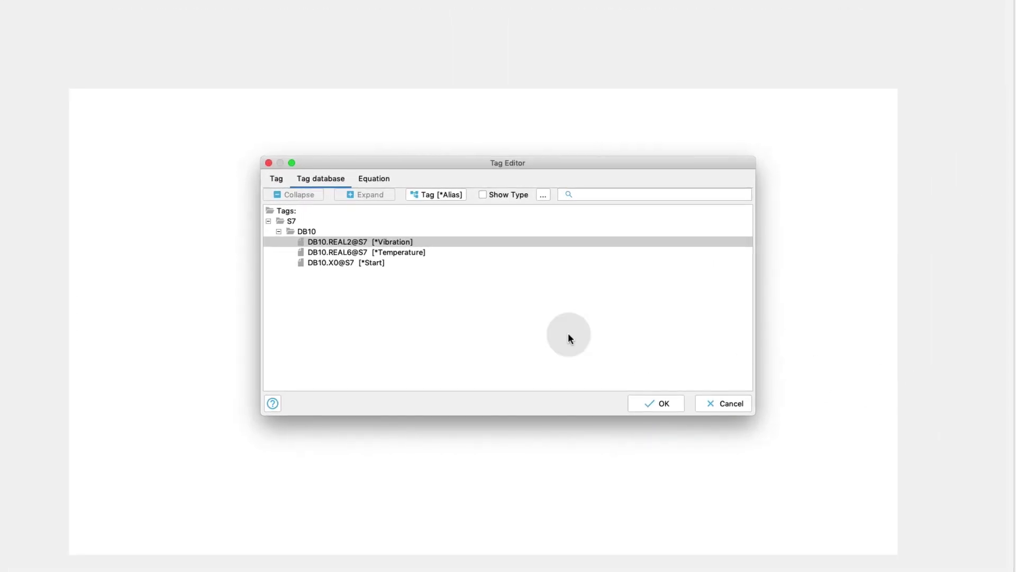
click(340, 253)
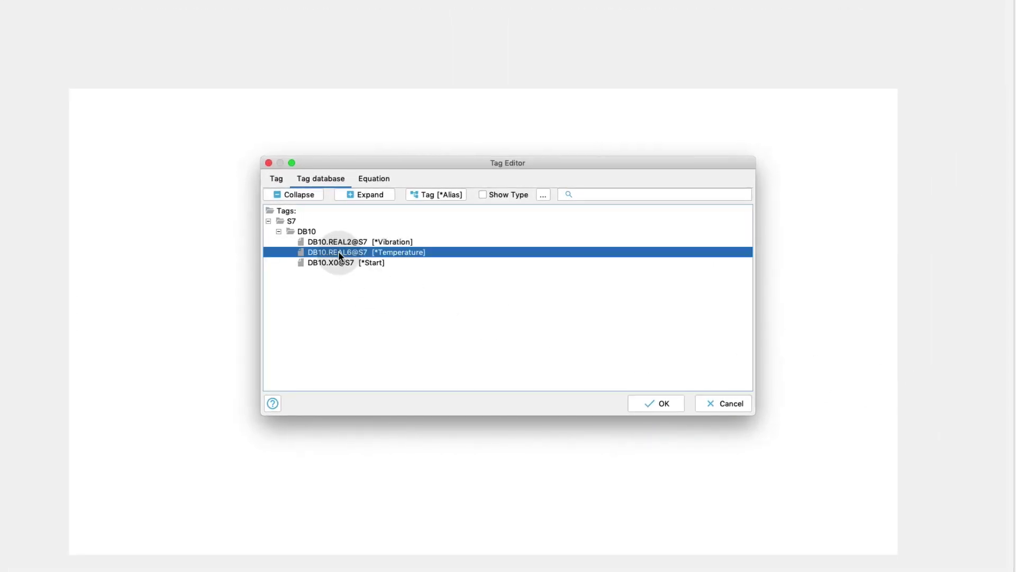
click(644, 404)
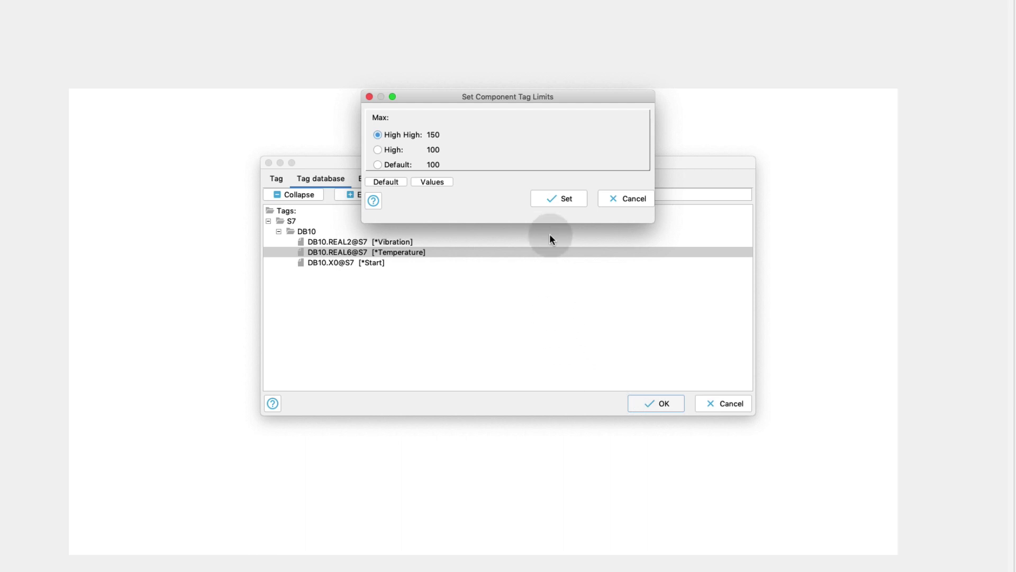
click(556, 199)
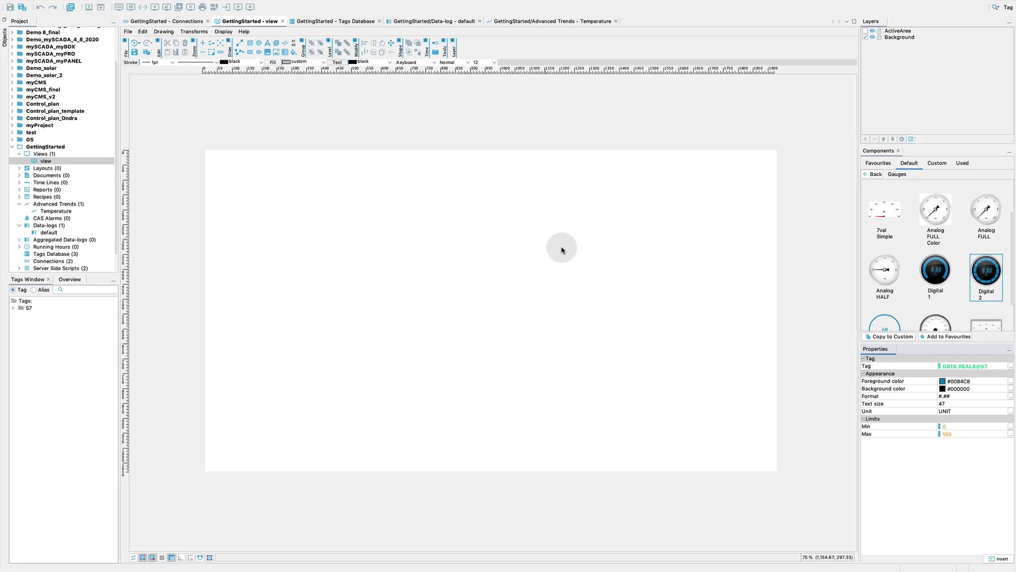
drag(983, 280, 436, 244)
click(410, 284)
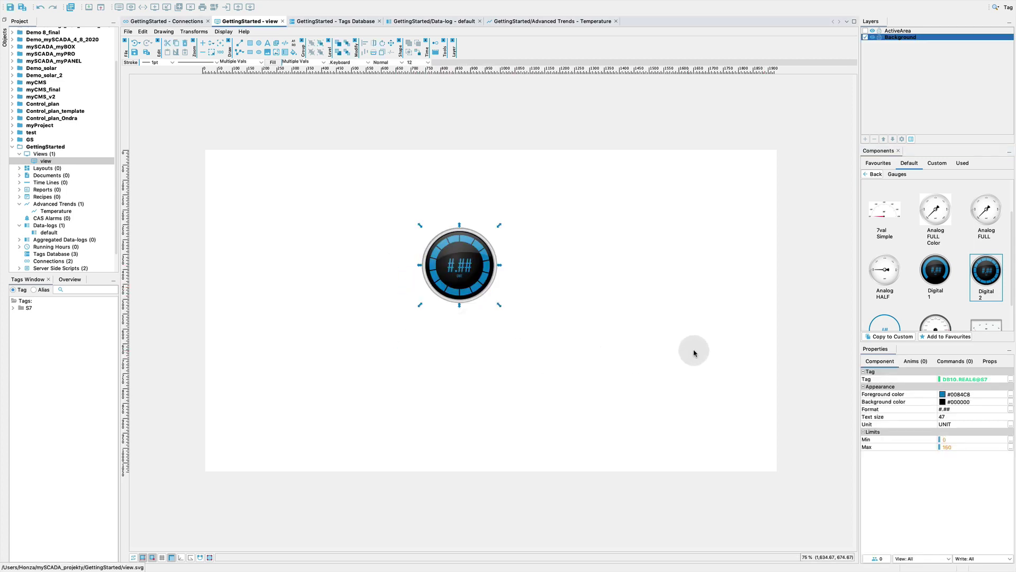
Bind the Digital 2 gauge to Vibration (DB10.REAL2) with a 10000 maximum.
click(1011, 381)
click(415, 253)
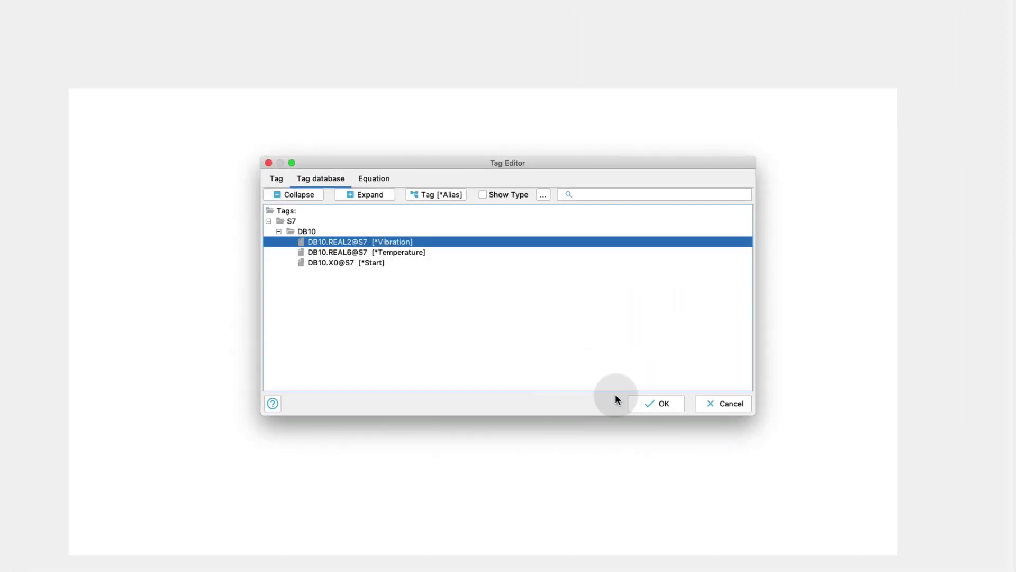
click(653, 404)
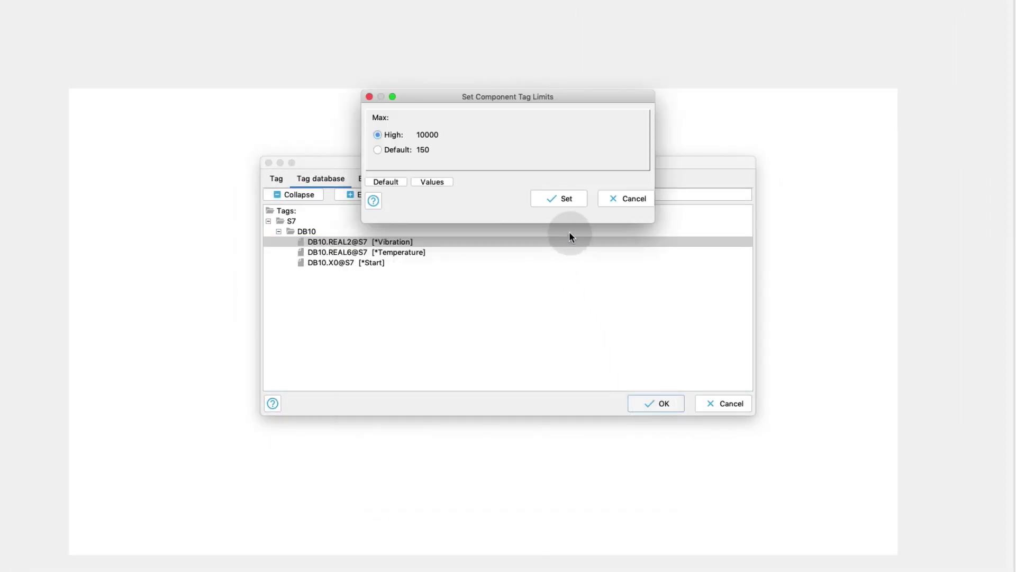
click(559, 199)
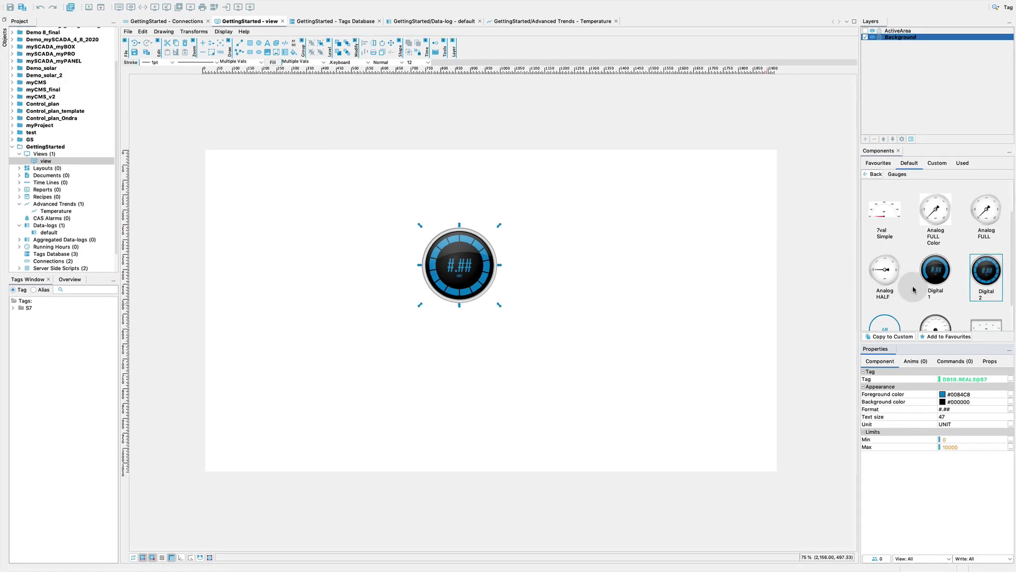
Place a second Digital 2 gauge and align it with the first.
drag(989, 282, 448, 364)
drag(487, 401, 461, 371)
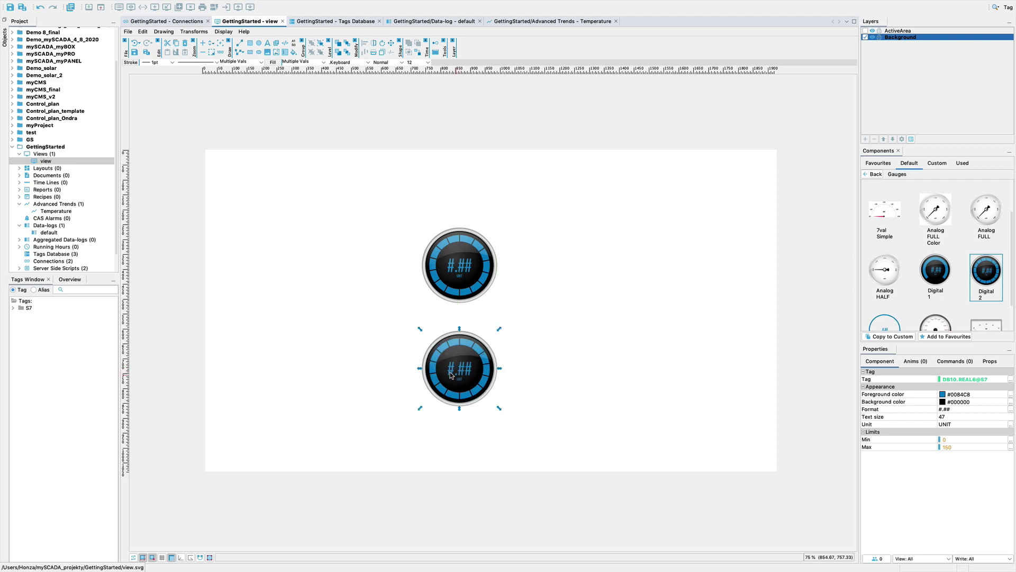
key(Escape)
Draw an active area about 583×240 to the right of the upper gauge.
click(276, 53)
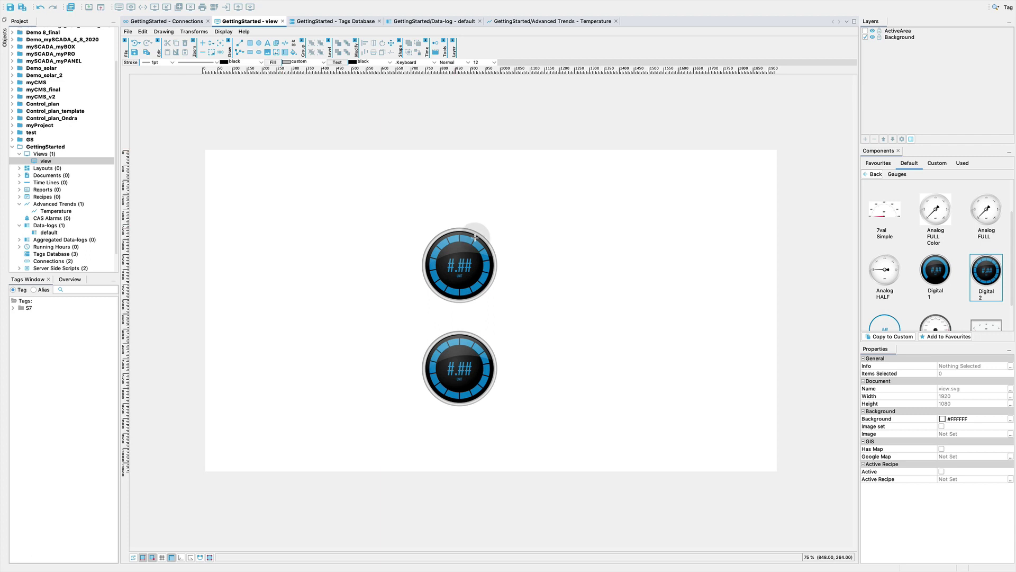
drag(552, 232, 726, 303)
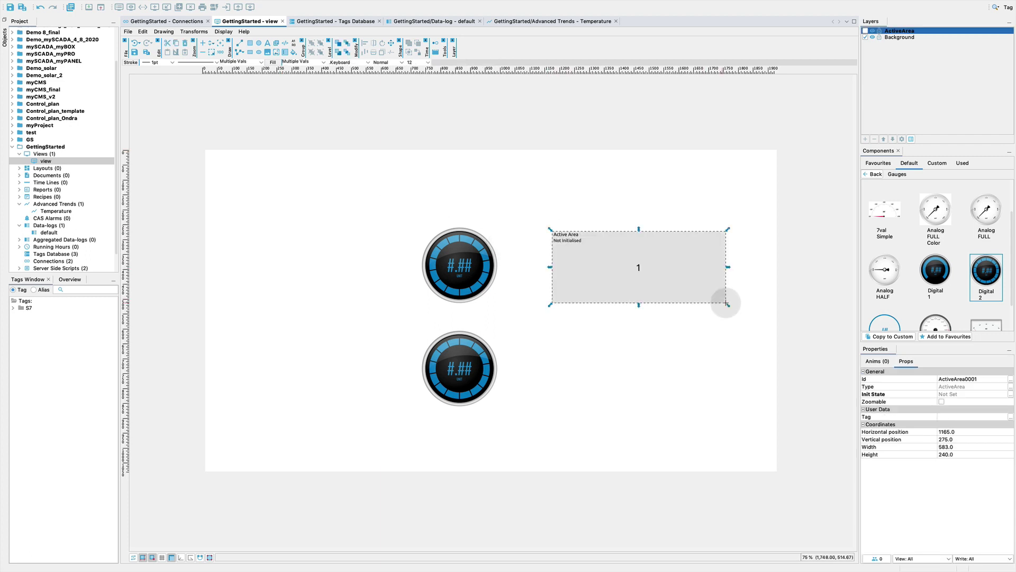